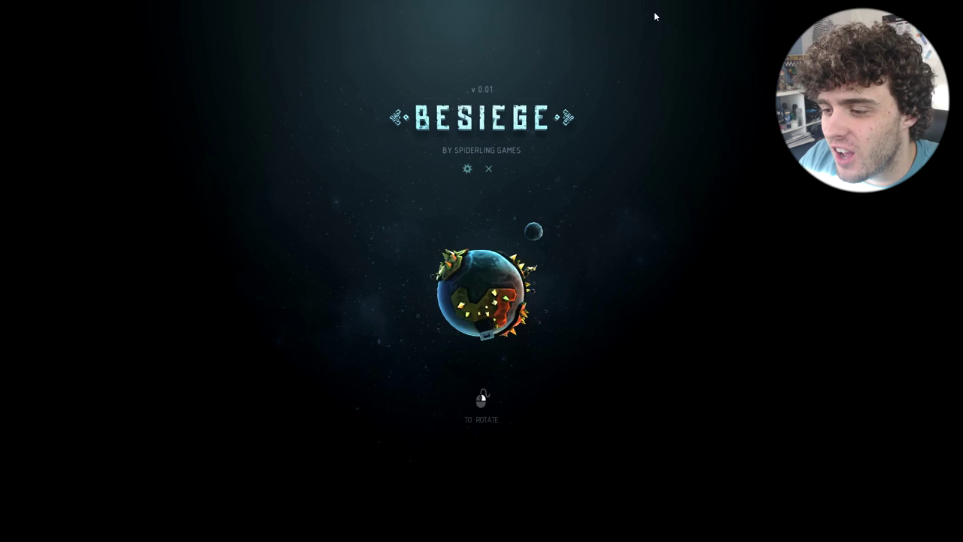
Spin the planet to the Isle of Ipsilon and load the Southern Cottage level.
{"action": "left_click_drag", "start_coordinate": [612, 316], "coordinate": [537, 245]}
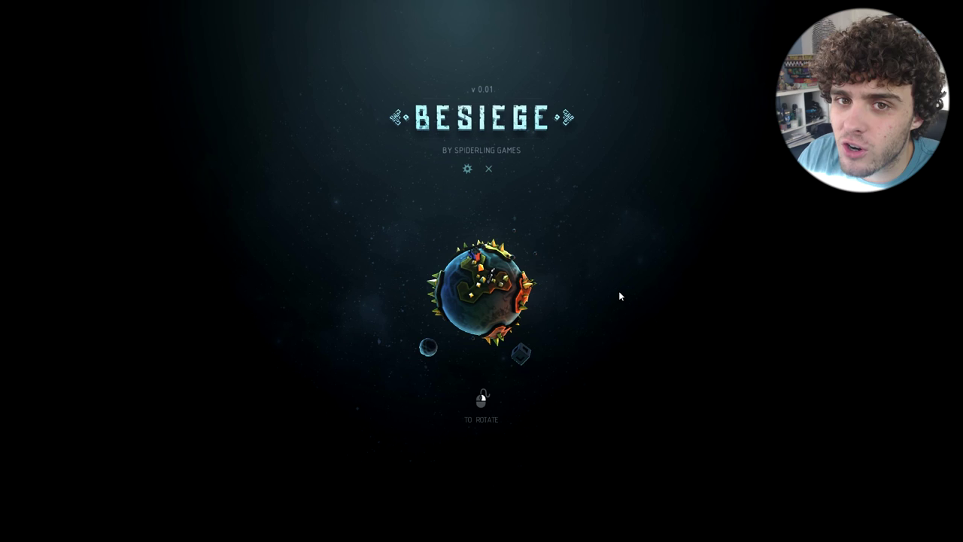
{"action": "mouse_move", "coordinate": [619, 296]}
{"action": "left_mouse_down"}
{"action": "mouse_move", "coordinate": [593, 347]}
{"action": "mouse_move", "coordinate": [574, 352]}
{"action": "left_mouse_up"}
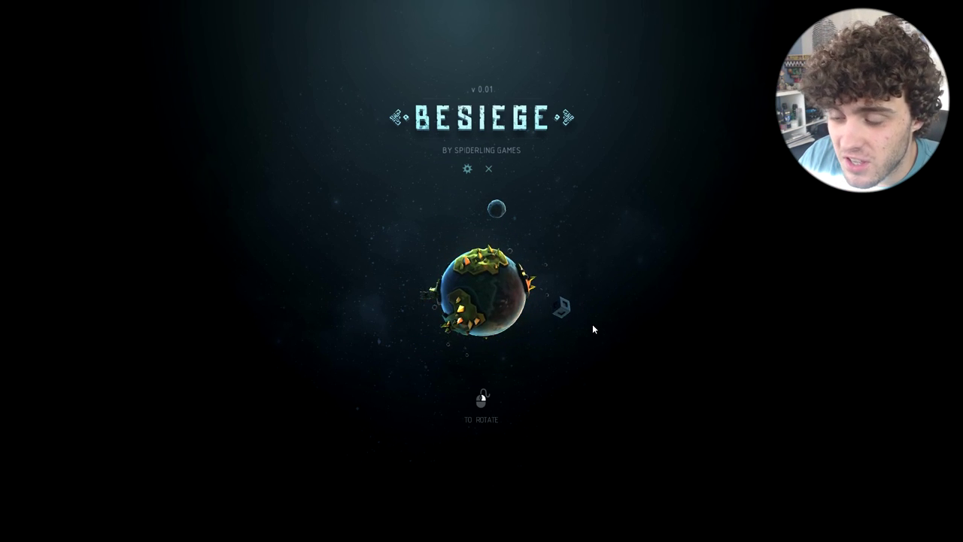
{"action": "left_click_drag", "start_coordinate": [597, 317], "coordinate": [654, 304]}
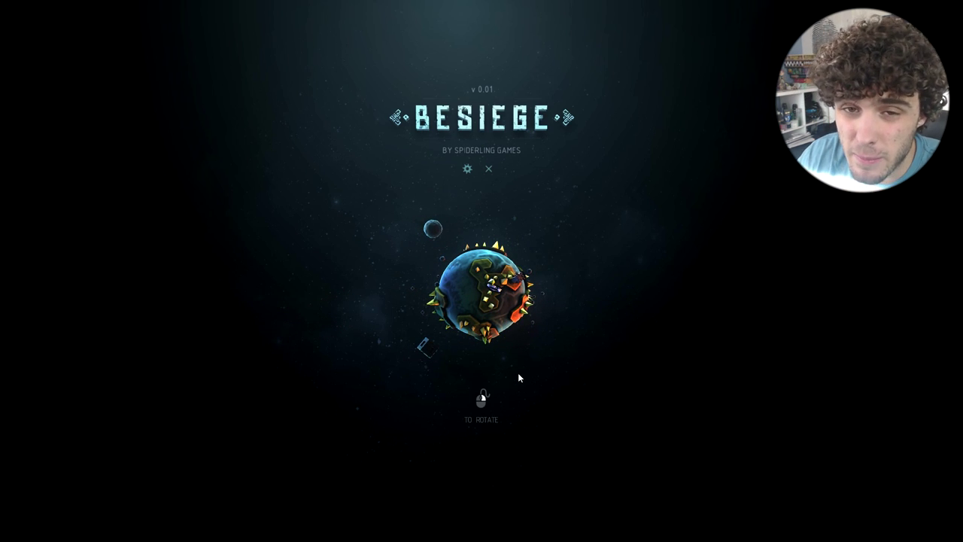
{"action": "left_click_drag", "start_coordinate": [602, 340], "coordinate": [596, 348]}
{"action": "left_click", "coordinate": [595, 349]}
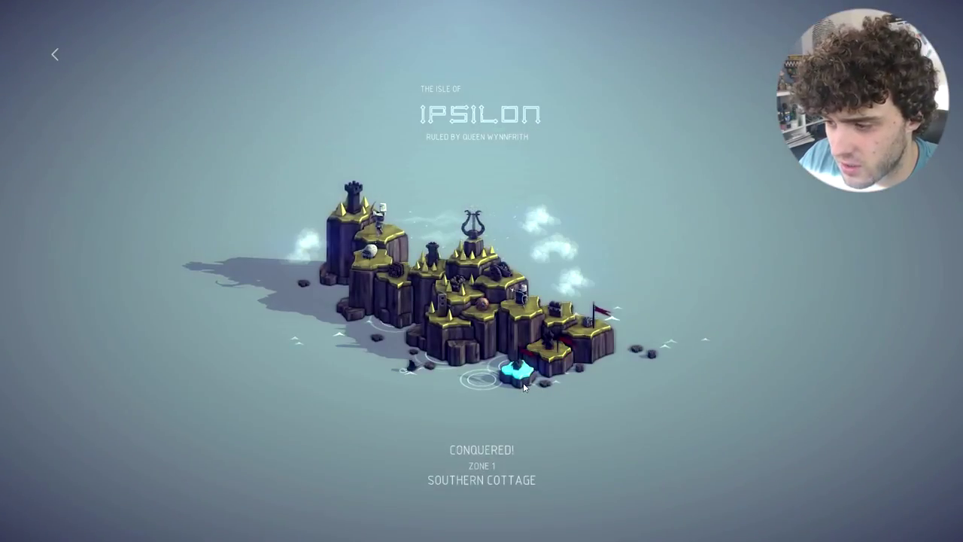
{"action": "left_click", "coordinate": [516, 372]}
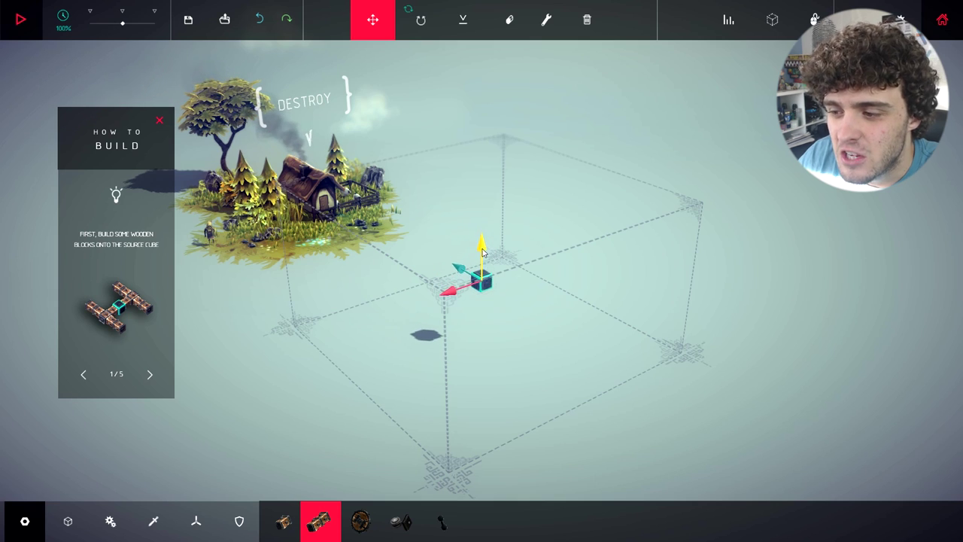
Attach a ring of wooden blocks around the source cube.
{"action": "key", "text": "d"}
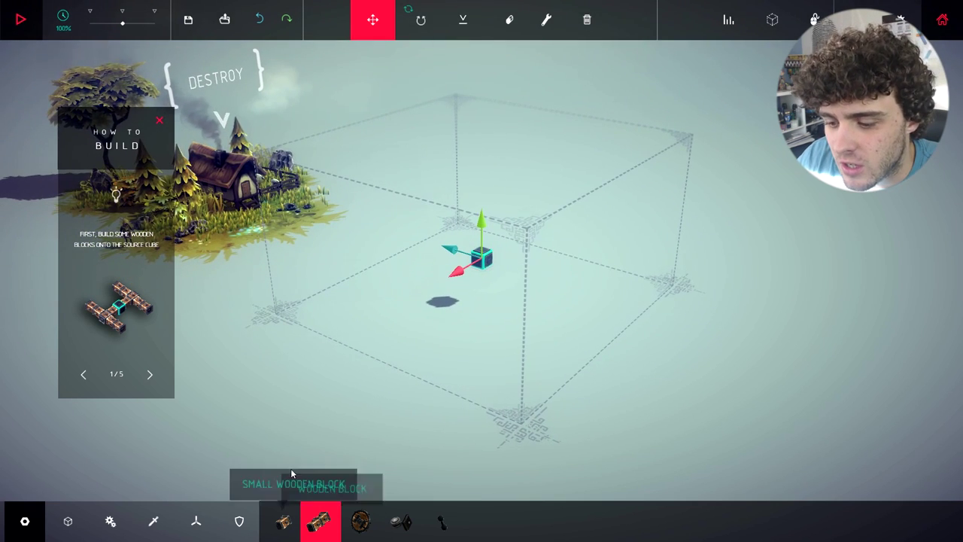
{"action": "left_click", "coordinate": [478, 259]}
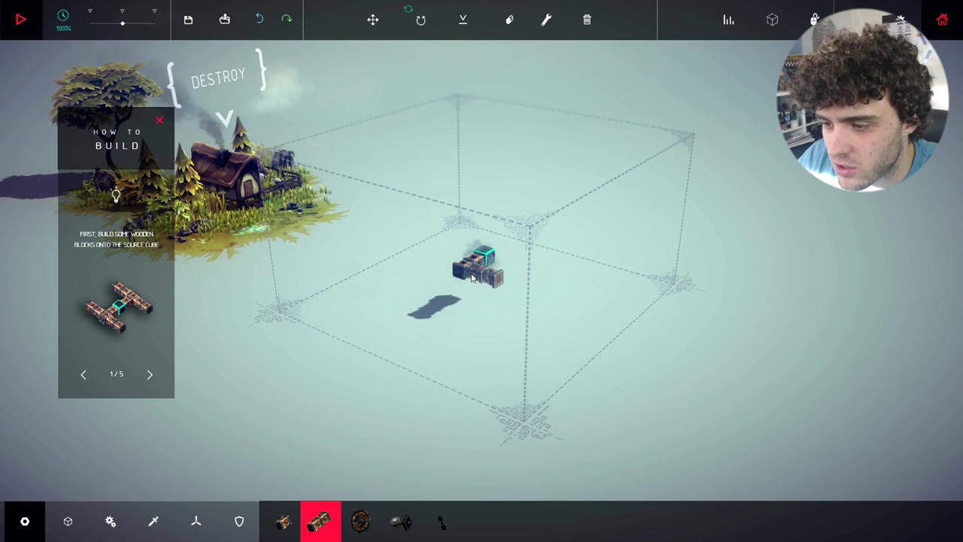
{"action": "left_click", "coordinate": [502, 256]}
{"action": "left_click", "coordinate": [482, 271]}
{"action": "left_click", "coordinate": [459, 263]}
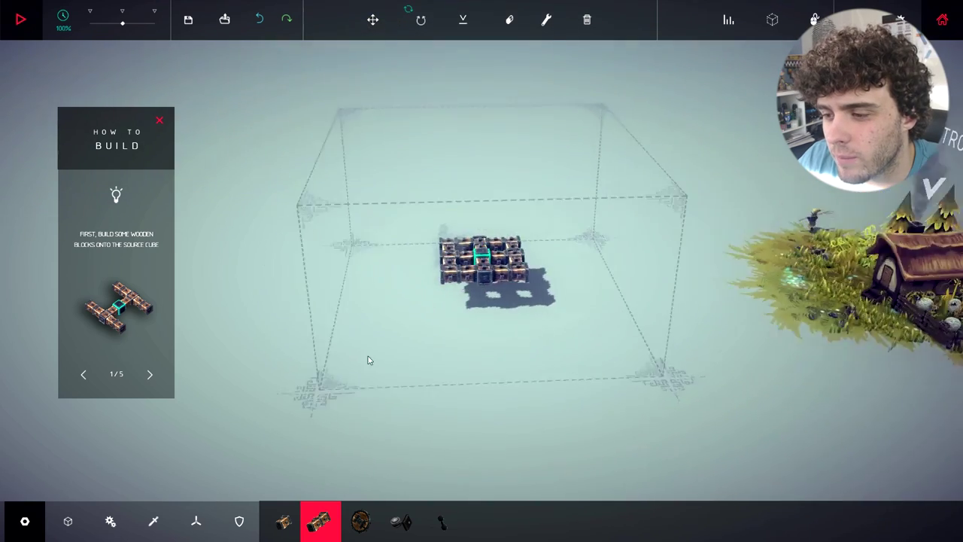
{"action": "key", "text": "d"}
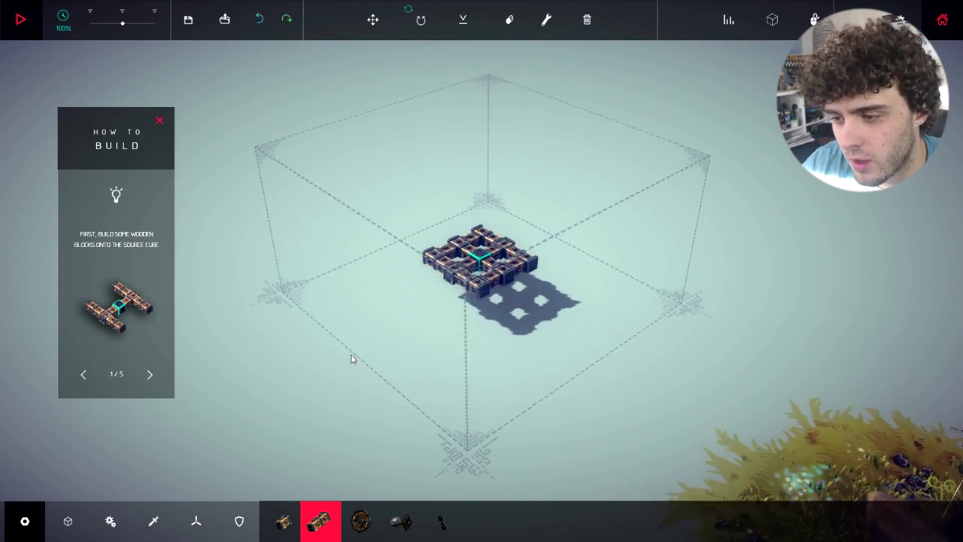
Look over the mechanical parts, then add wooden blocks at the structure's centre.
{"action": "left_click", "coordinate": [111, 520]}
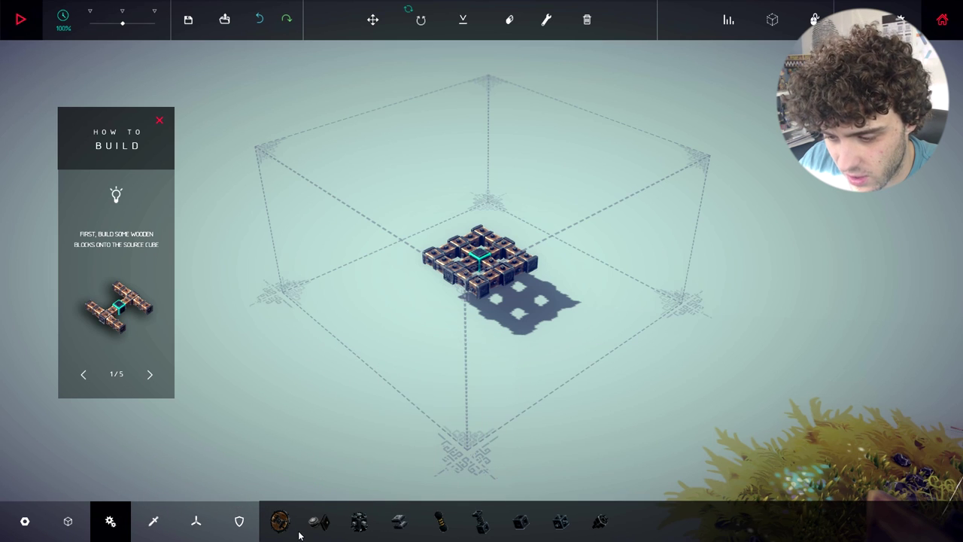
{"action": "left_click", "coordinate": [319, 520]}
{"action": "left_click_drag", "start_coordinate": [480, 257], "coordinate": [557, 359]}
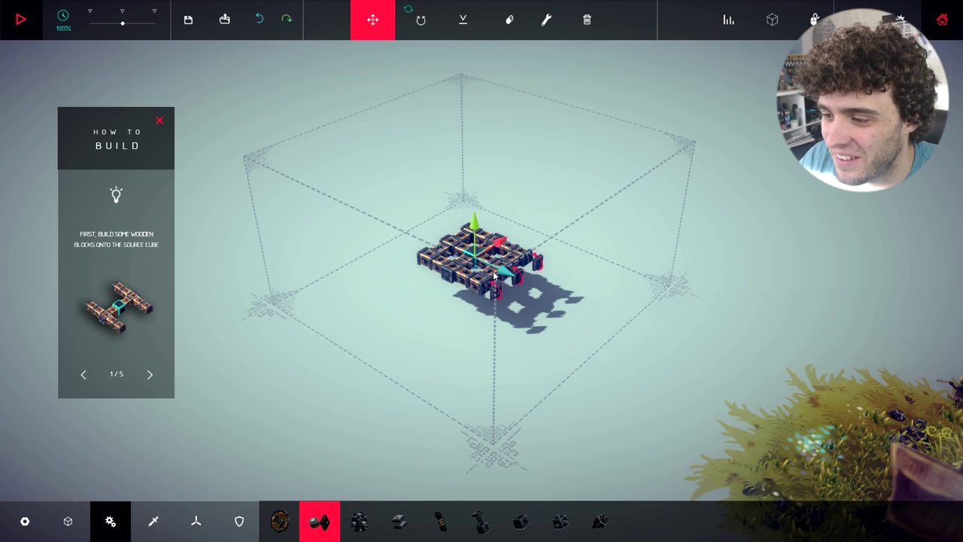
{"action": "left_click_drag", "start_coordinate": [494, 277], "coordinate": [342, 442]}
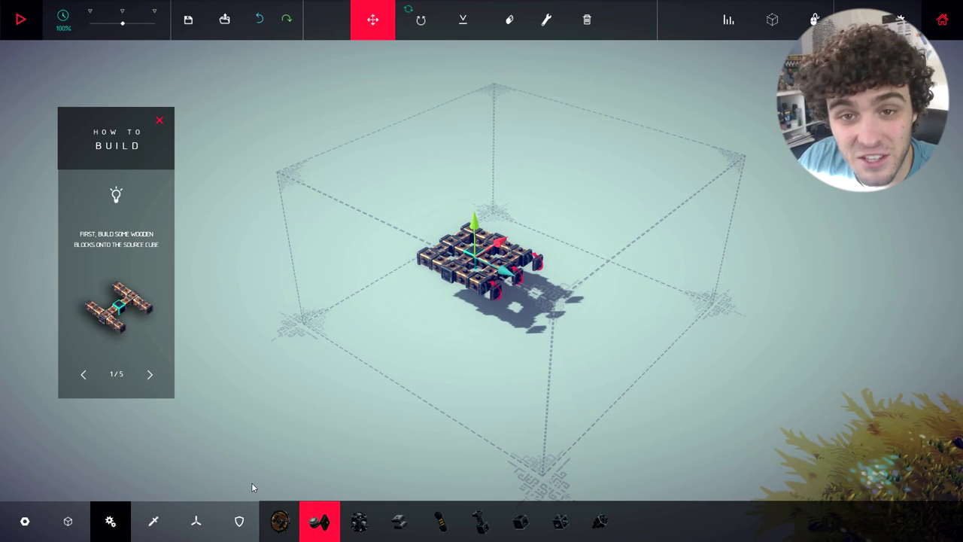
{"action": "left_click", "coordinate": [154, 521]}
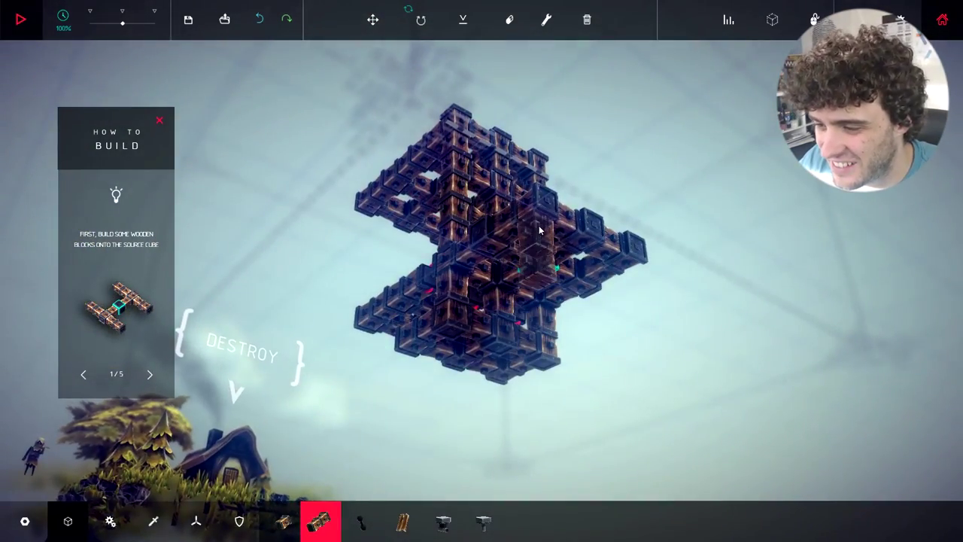
{"action": "left_click", "coordinate": [509, 241]}
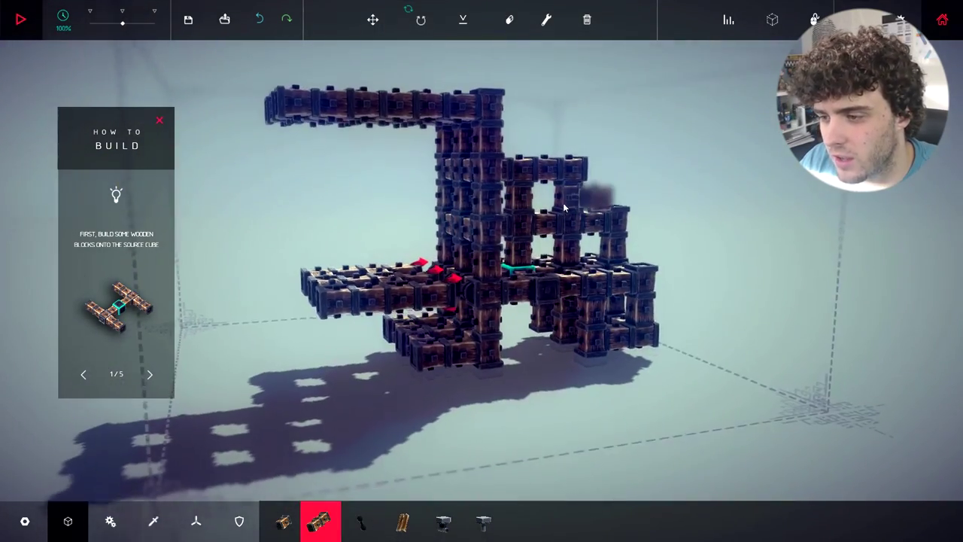
Test-run the wooden frame, then attach a metal spike to it.
{"action": "key", "text": "space"}
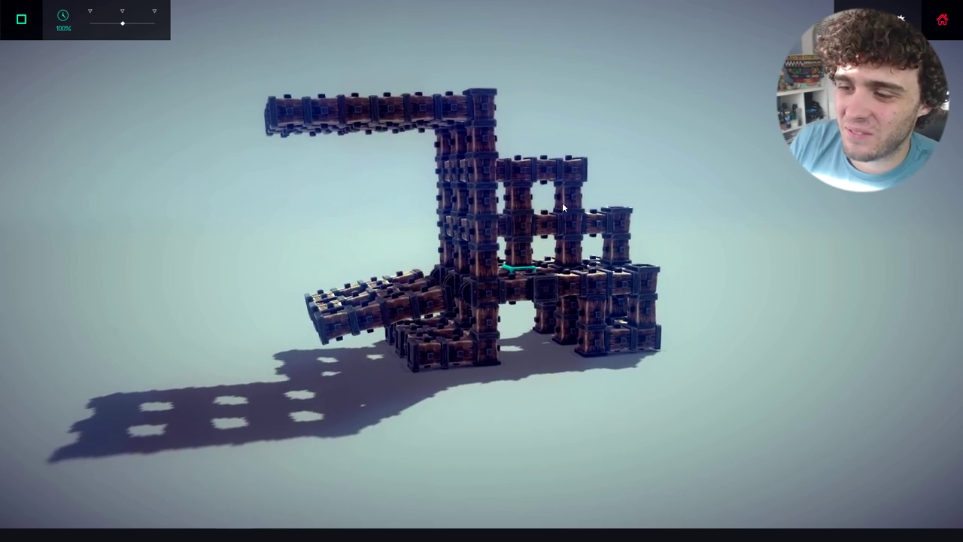
{"action": "key", "text": "space"}
{"action": "left_click", "coordinate": [153, 521]}
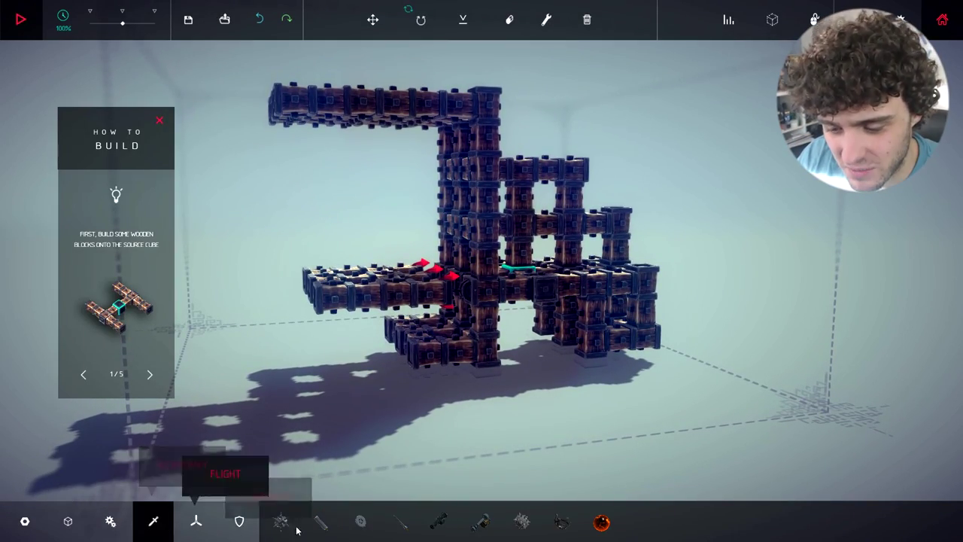
{"action": "left_click", "coordinate": [400, 521]}
{"action": "left_click", "coordinate": [377, 365]}
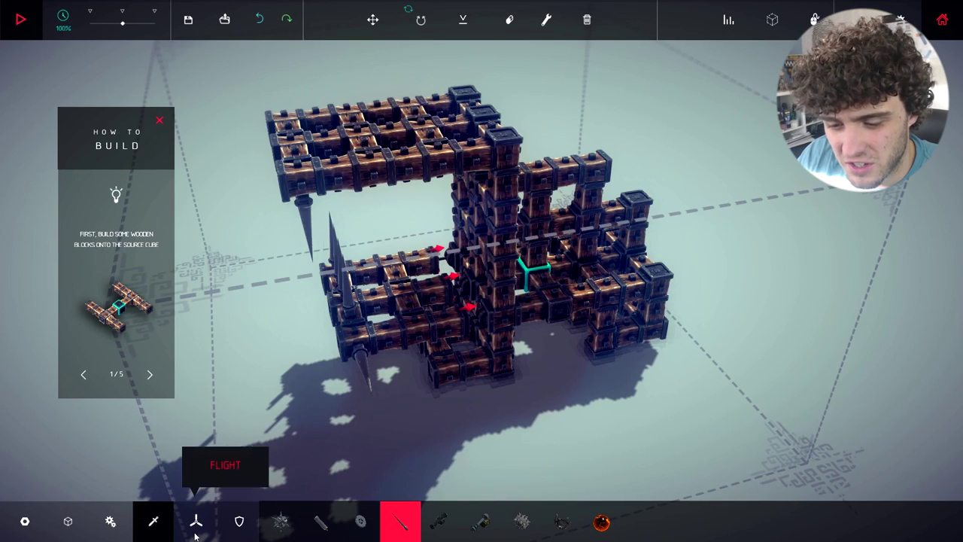
{"action": "mouse_move", "coordinate": [380, 362]}
{"action": "left_mouse_down"}
{"action": "mouse_move", "coordinate": [448, 424]}
{"action": "mouse_move", "coordinate": [455, 416]}
{"action": "left_mouse_up"}
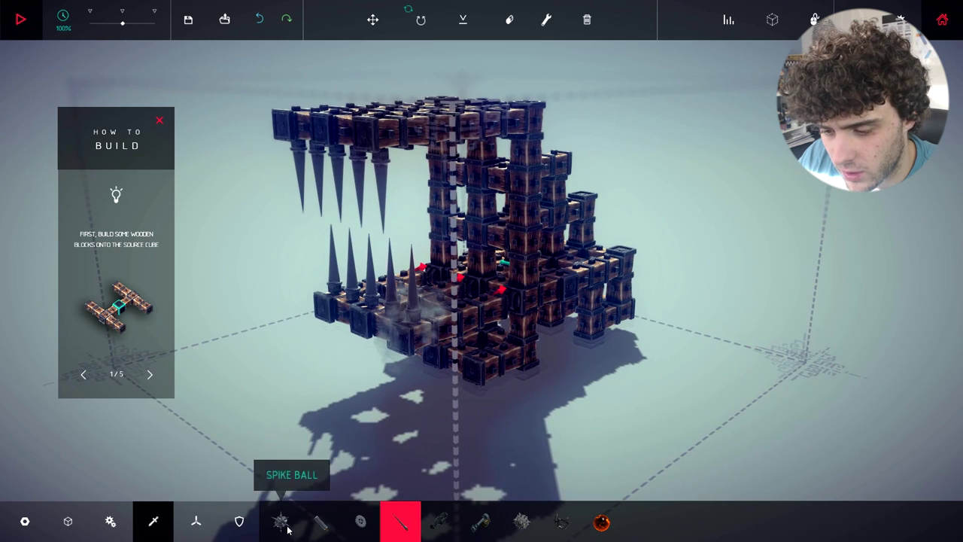
Browse the weapon and flight parts, then add wheels under the machine's middle.
{"action": "left_click", "coordinate": [68, 521]}
{"action": "left_click", "coordinate": [154, 522]}
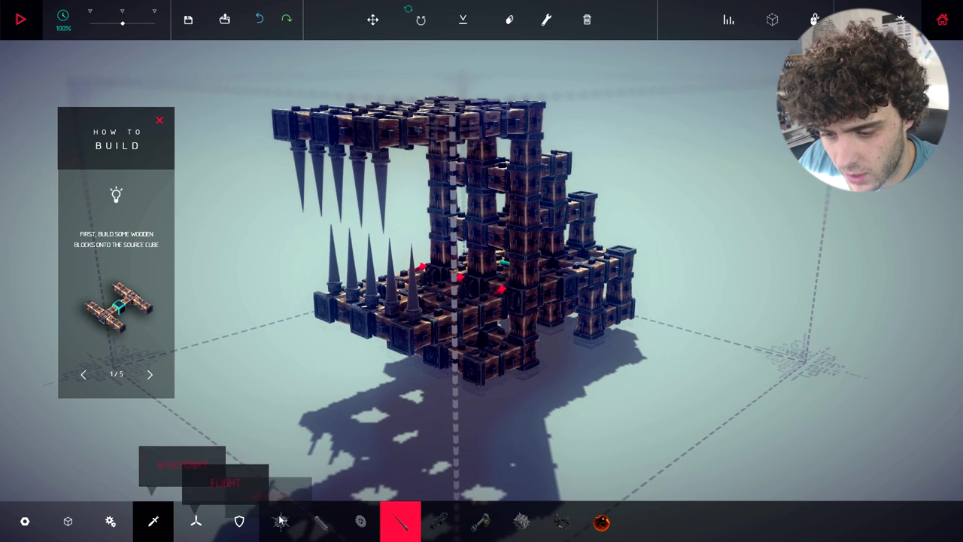
{"action": "left_click", "coordinate": [280, 521]}
{"action": "left_click", "coordinate": [196, 521]}
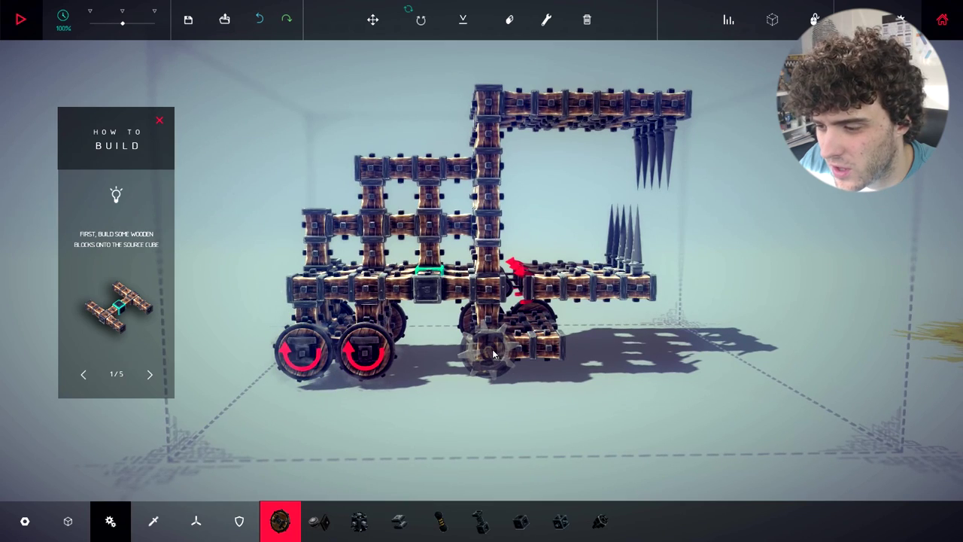
{"action": "left_click", "coordinate": [482, 352]}
{"action": "left_click", "coordinate": [546, 355]}
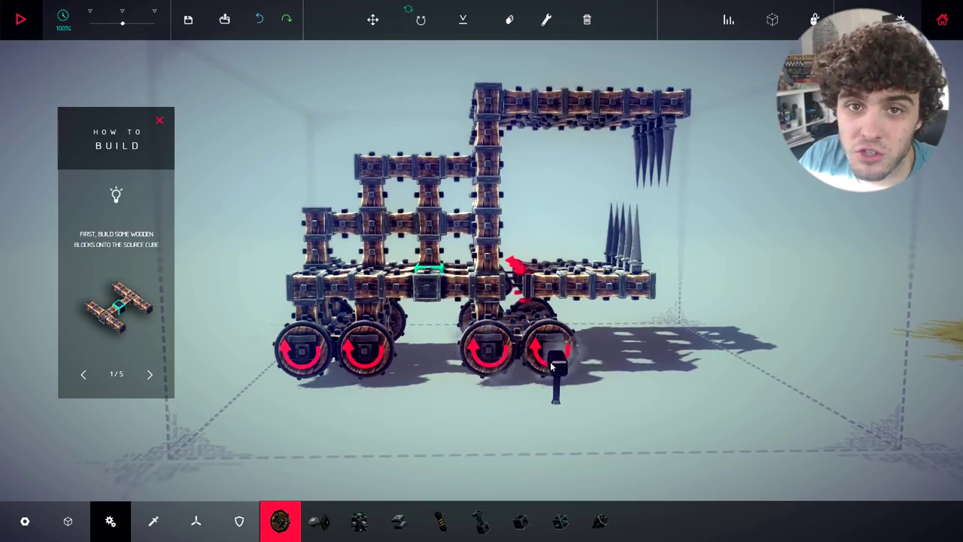
{"action": "mouse_move", "coordinate": [550, 361]}
{"action": "left_mouse_down"}
{"action": "mouse_move", "coordinate": [475, 413]}
{"action": "mouse_move", "coordinate": [410, 395]}
{"action": "left_mouse_up"}
Drive the spiked cart into the cottage, then advance to the Southern Mill zone.
{"action": "key", "text": "space"}
{"action": "left_click_drag", "start_coordinate": [481, 373], "coordinate": [331, 386]}
{"action": "key", "text": "Up"}
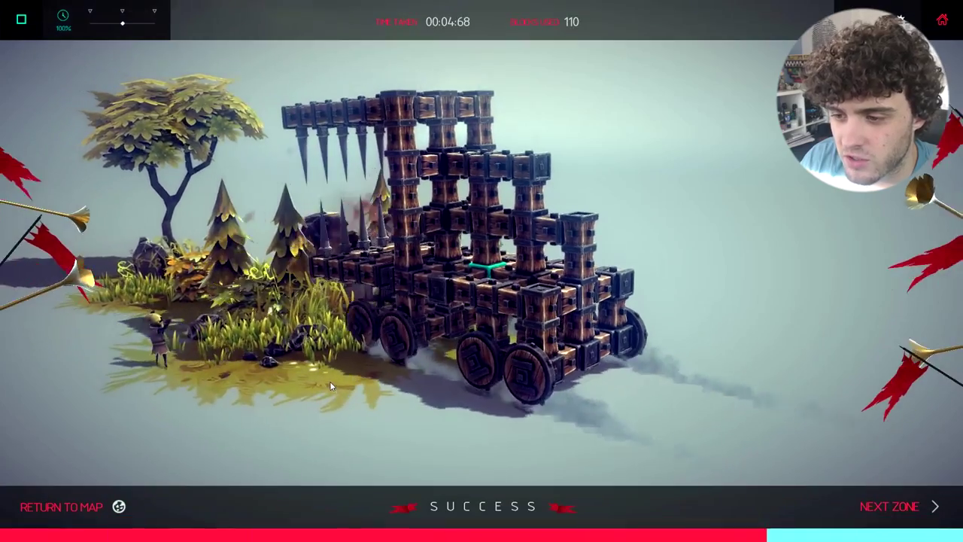
{"action": "key", "text": "space"}
{"action": "key", "text": "space"}
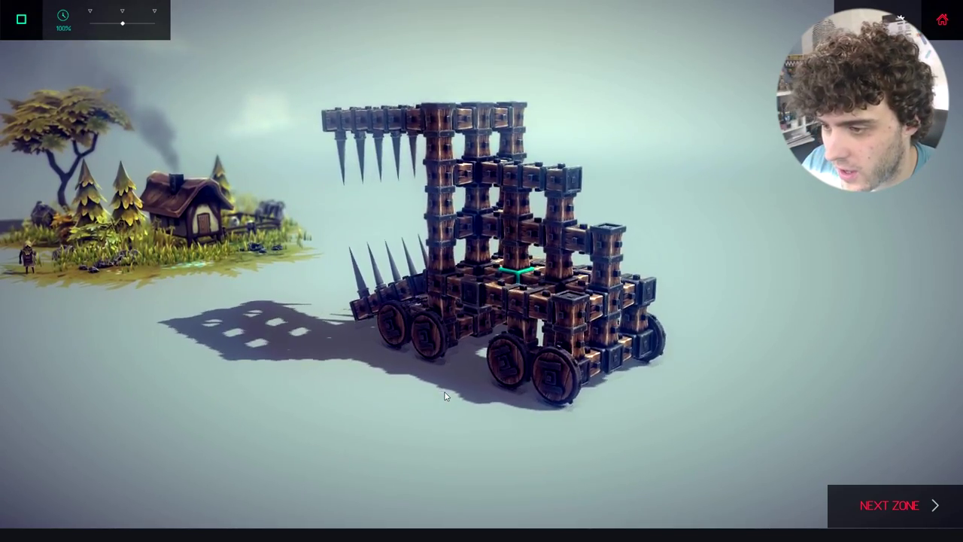
{"action": "key", "text": "Left"}
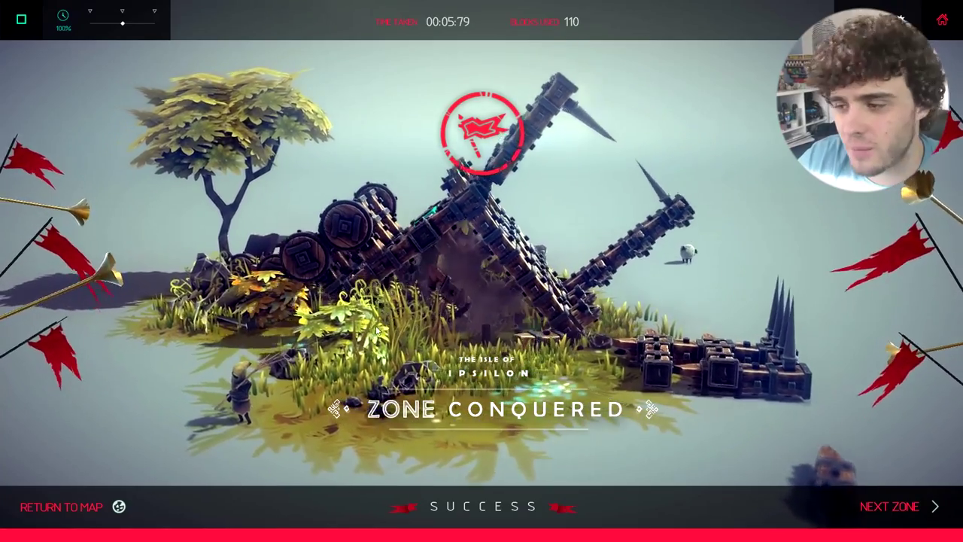
{"action": "left_click", "coordinate": [916, 512]}
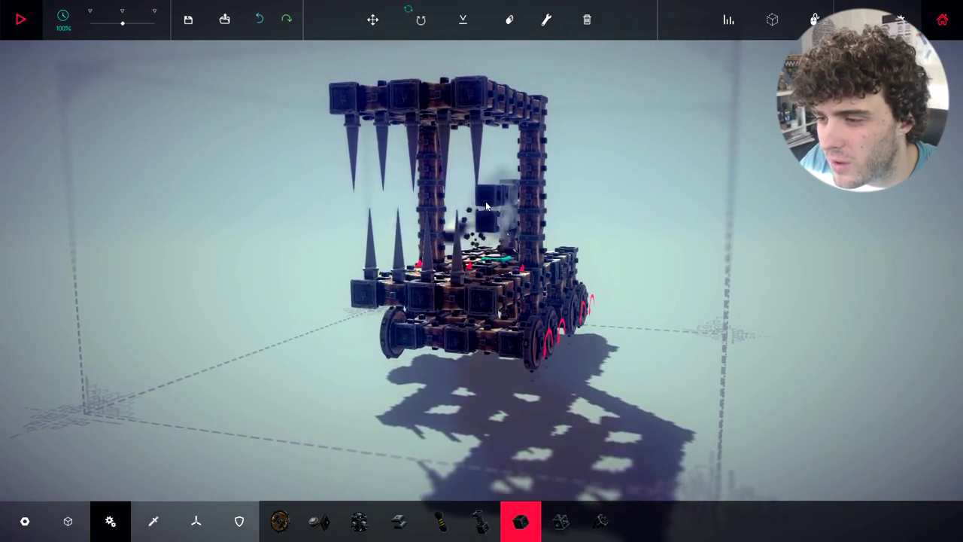
Run the revised machine and drive it forward over the windmill.
{"action": "key", "text": "space"}
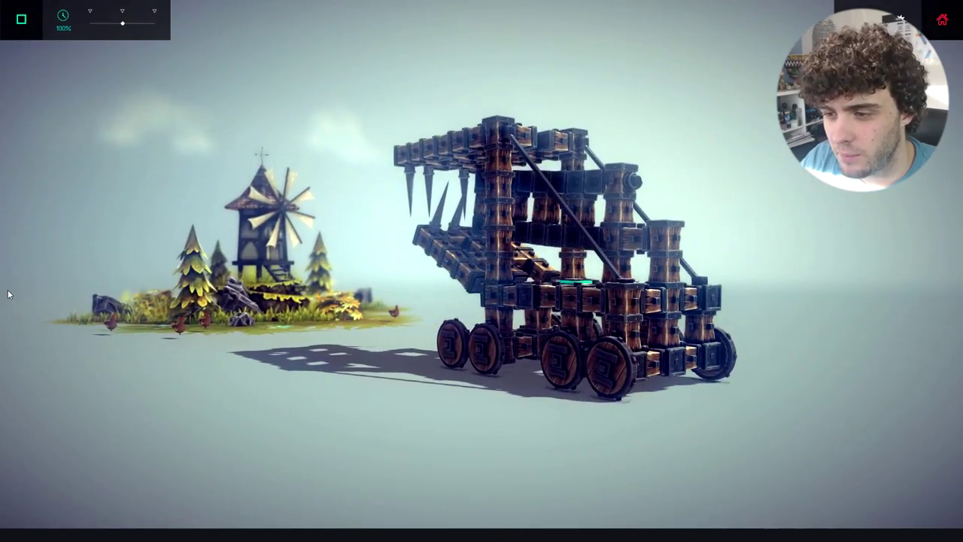
{"action": "key", "text": "Up"}
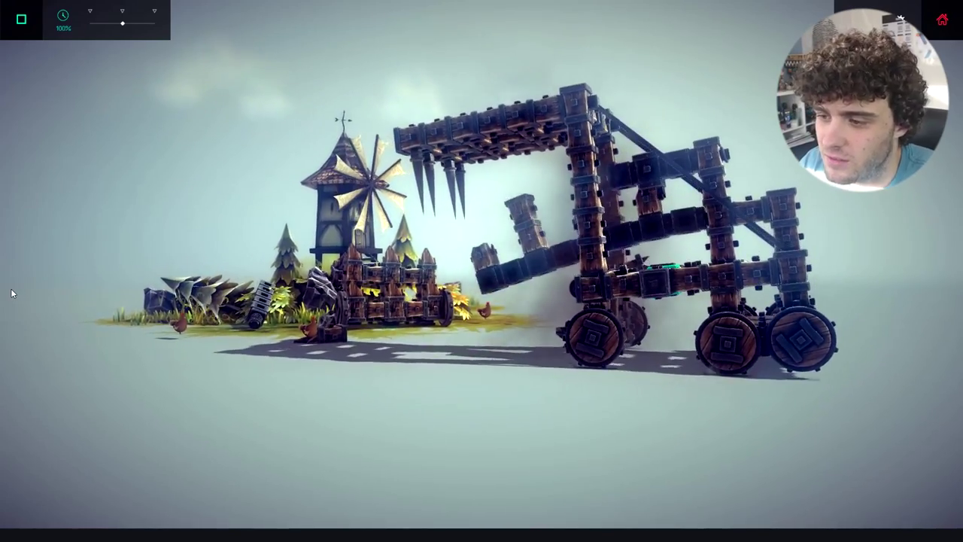
{"action": "key", "text": "Up"}
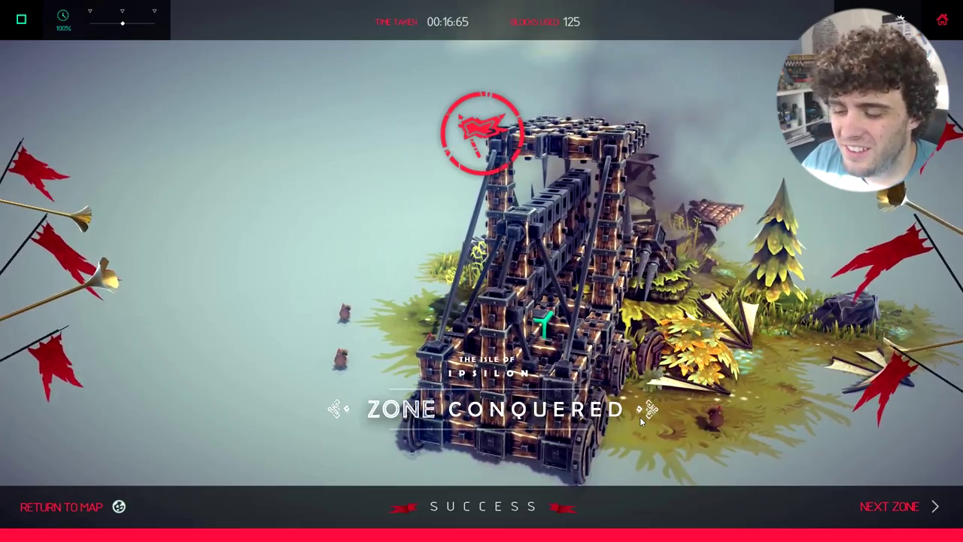
Advance to the insignia level, select wheels, and run a quick test.
{"action": "left_click", "coordinate": [890, 506]}
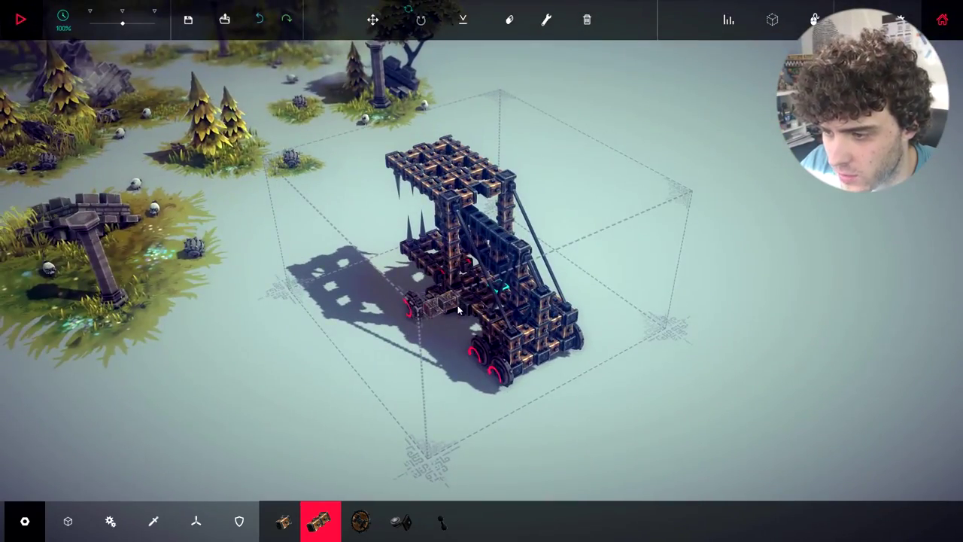
{"action": "key", "text": "3"}
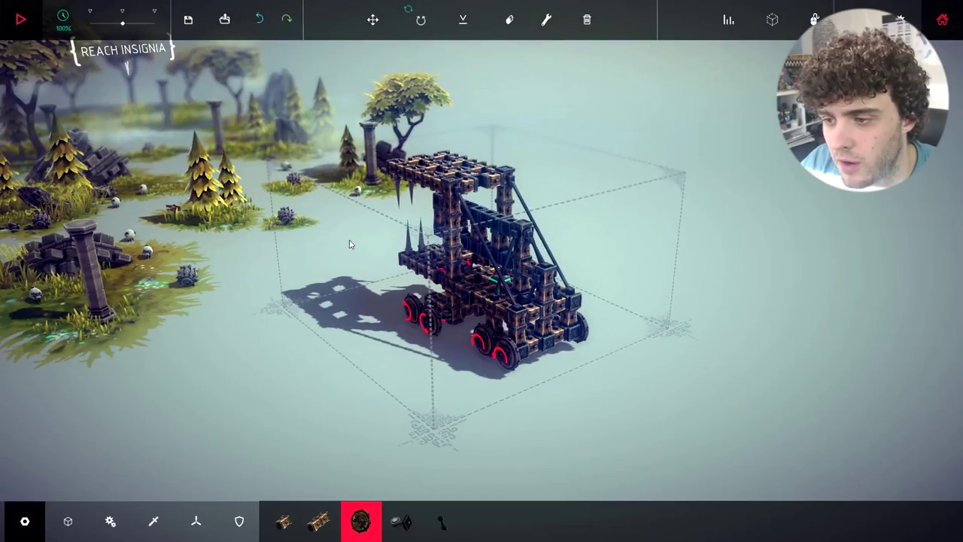
{"action": "key", "text": "space"}
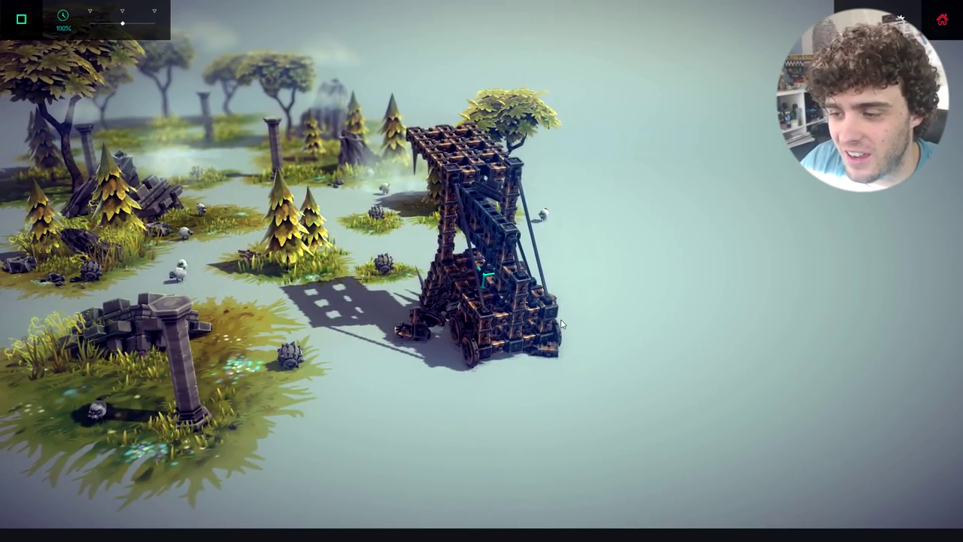
{"action": "scroll", "coordinate": [560, 323], "scroll_direction": "down", "scroll_amount": 2}
{"action": "key", "text": "space"}
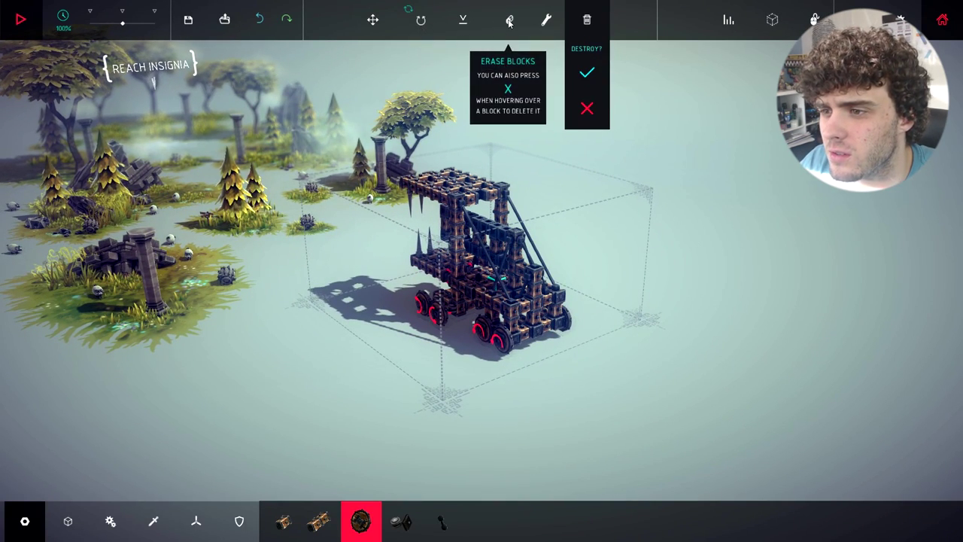
Confirm destroying the machine, then test-fly the lone propeller cube.
{"action": "key", "text": "Return"}
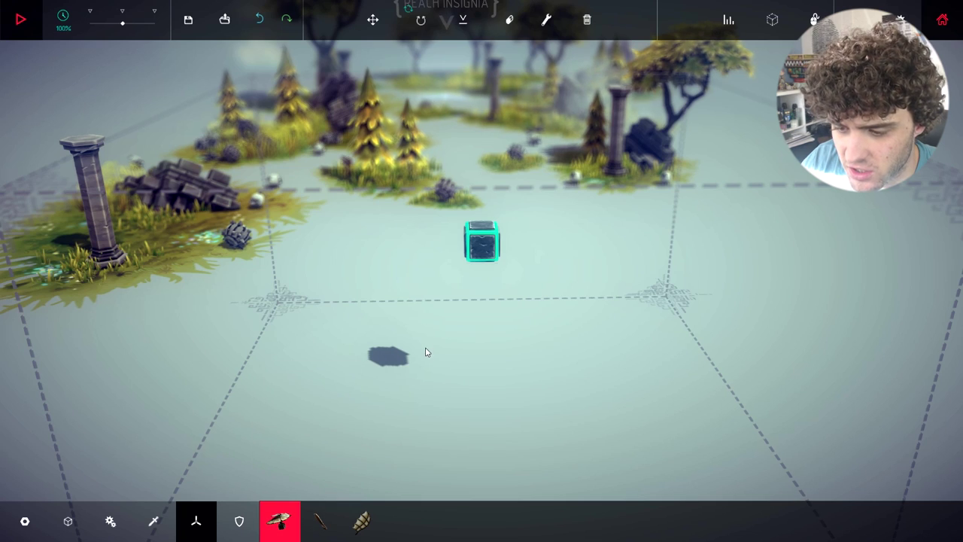
{"action": "left_click_drag", "start_coordinate": [425, 352], "coordinate": [469, 257]}
{"action": "key", "text": "space"}
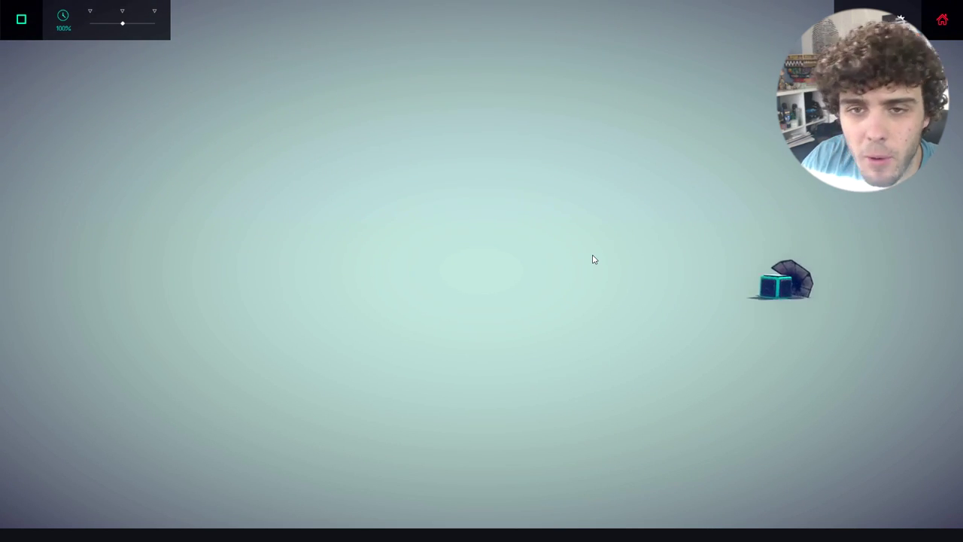
{"action": "key", "text": "space"}
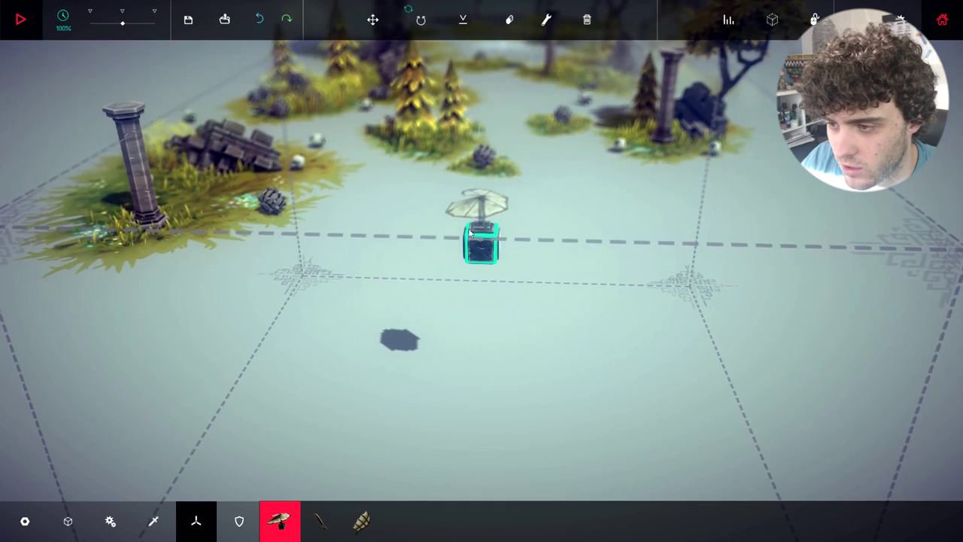
View the block from above and test-run the propeller grid.
{"action": "left_click_drag", "start_coordinate": [468, 320], "coordinate": [325, 418]}
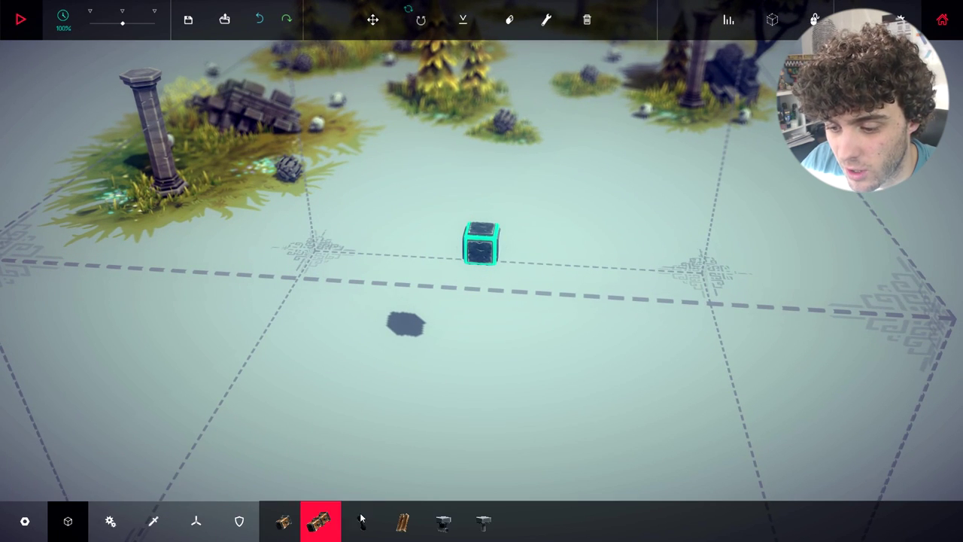
{"action": "left_click_drag", "start_coordinate": [361, 519], "coordinate": [466, 312]}
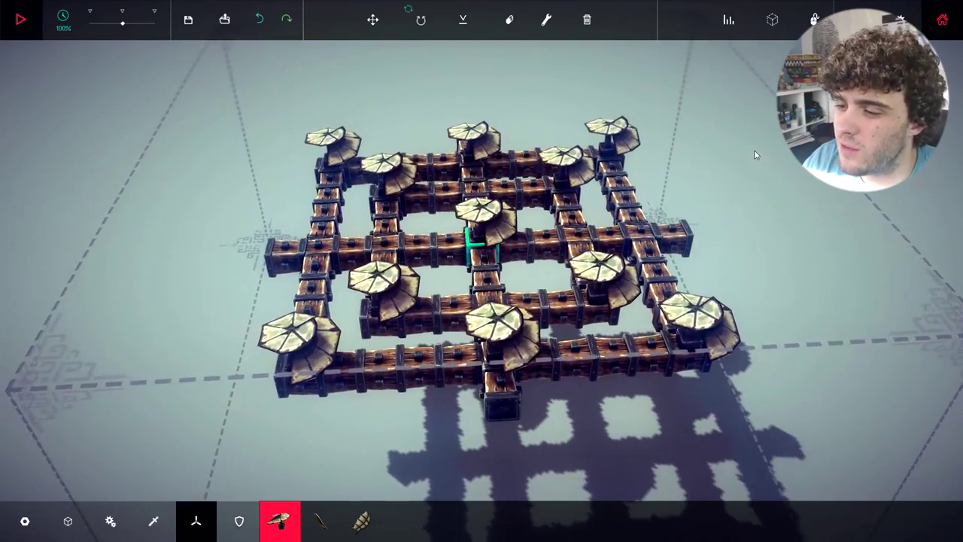
{"action": "key", "text": "space"}
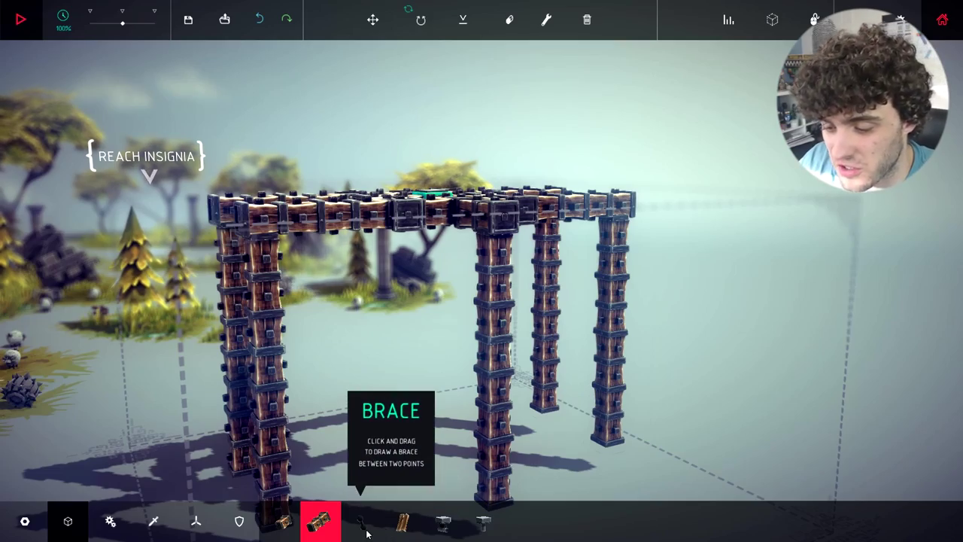
Add braces and a wheel to the legged frame, then test it twice.
{"action": "left_click", "coordinate": [362, 521]}
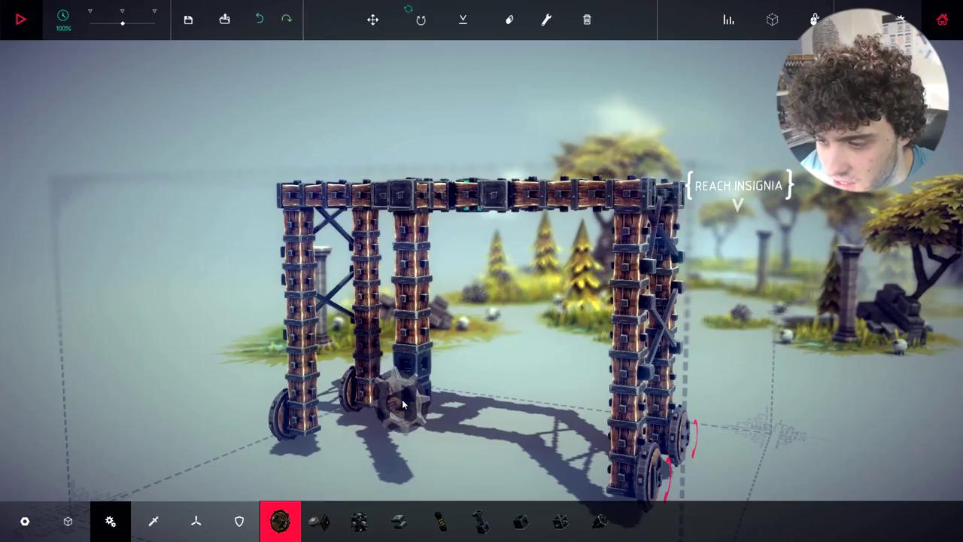
{"action": "left_click", "coordinate": [403, 404]}
{"action": "key", "text": "space"}
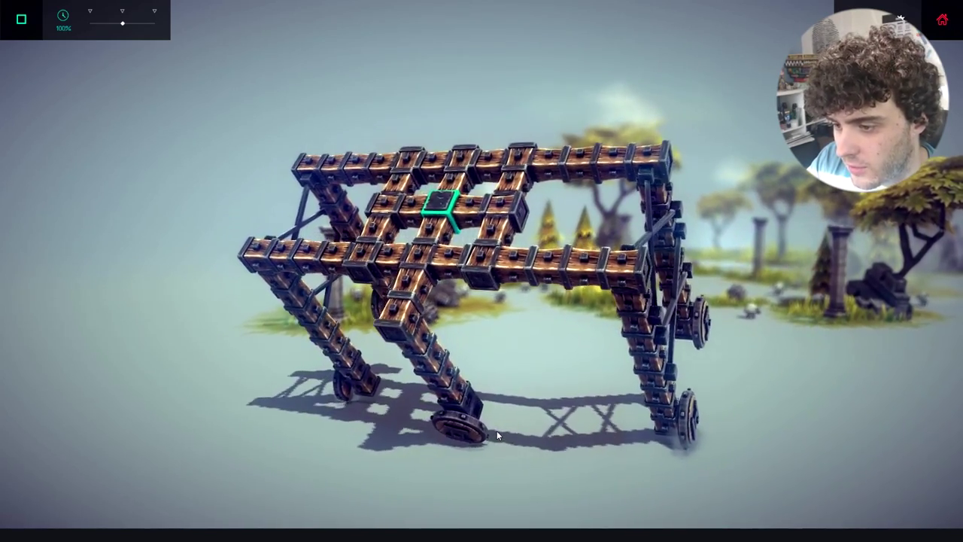
{"action": "key", "text": "space"}
{"action": "key", "text": "space"}
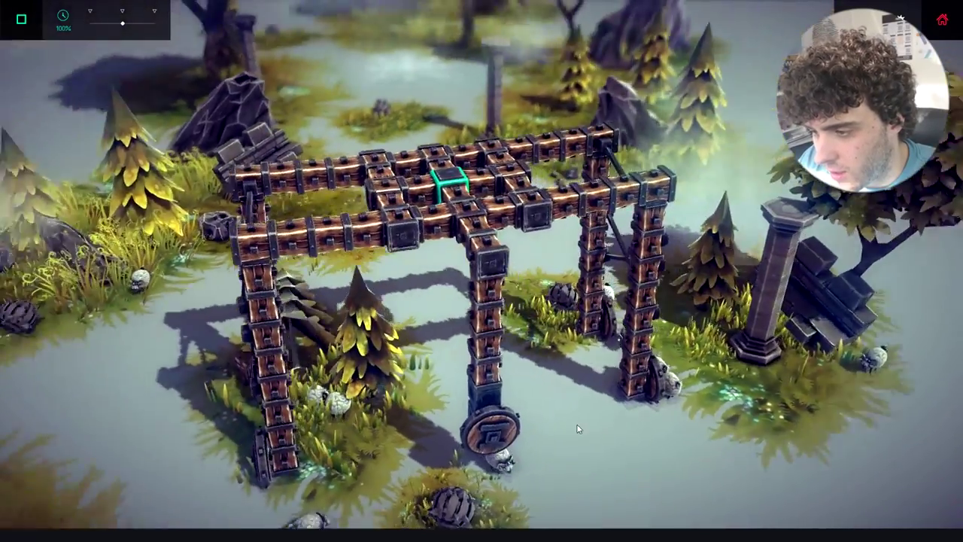
{"action": "left_click_drag", "start_coordinate": [623, 442], "coordinate": [503, 406]}
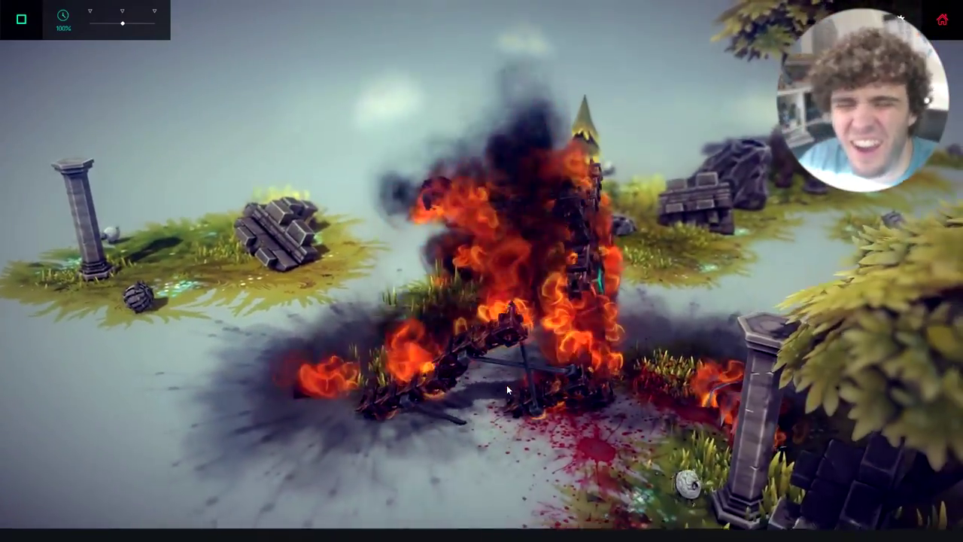
{"action": "key", "text": "space"}
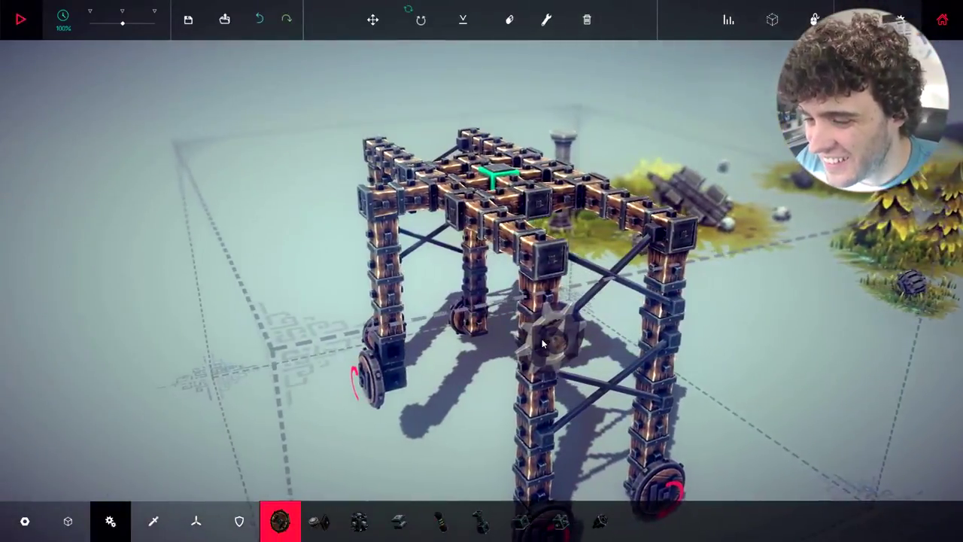
Destroy the legged frame and restart the wheeled cart's test run.
{"action": "mouse_move", "coordinate": [542, 343]}
{"action": "left_mouse_down"}
{"action": "mouse_move", "coordinate": [538, 361]}
{"action": "mouse_move", "coordinate": [531, 355]}
{"action": "left_mouse_up"}
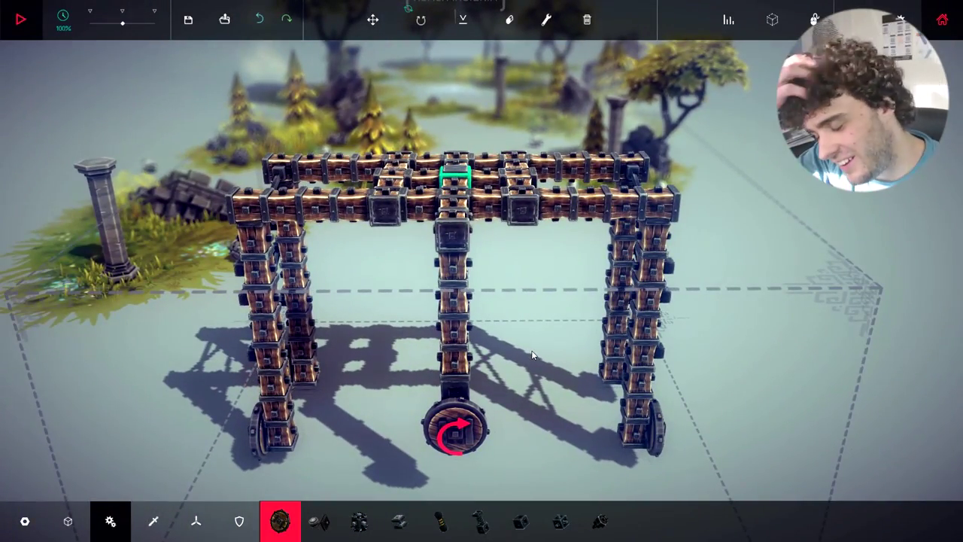
{"action": "left_click", "coordinate": [585, 21]}
{"action": "left_click", "coordinate": [584, 74]}
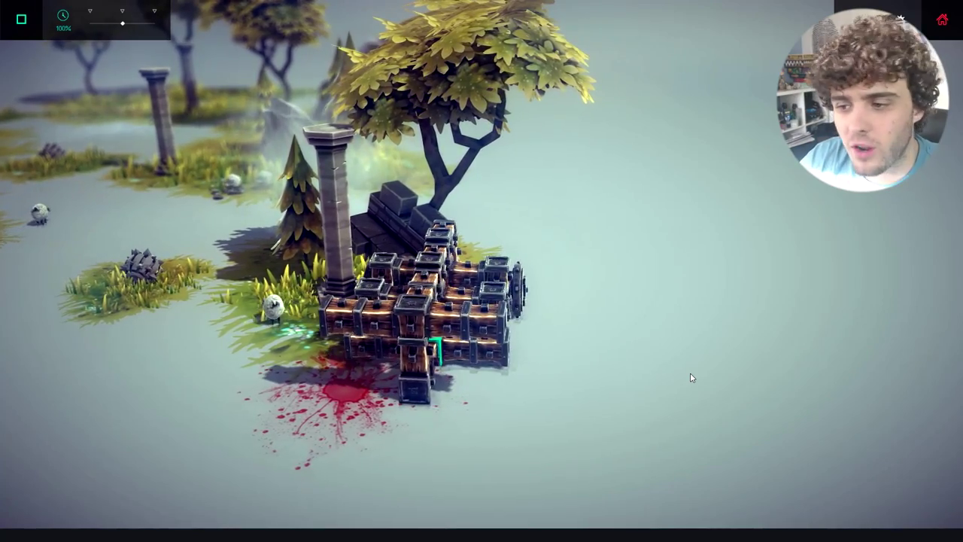
{"action": "key", "text": "space"}
{"action": "key", "text": "space"}
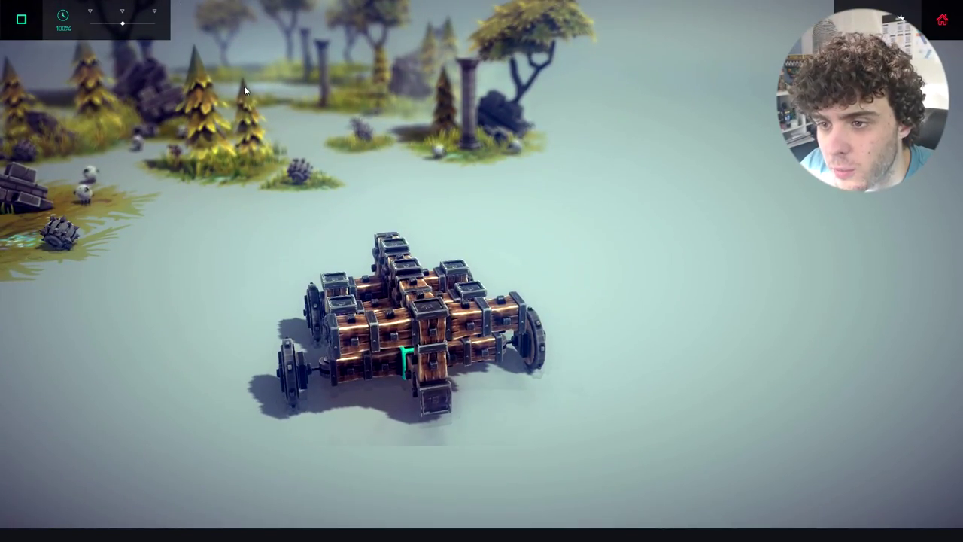
{"action": "key", "text": "space"}
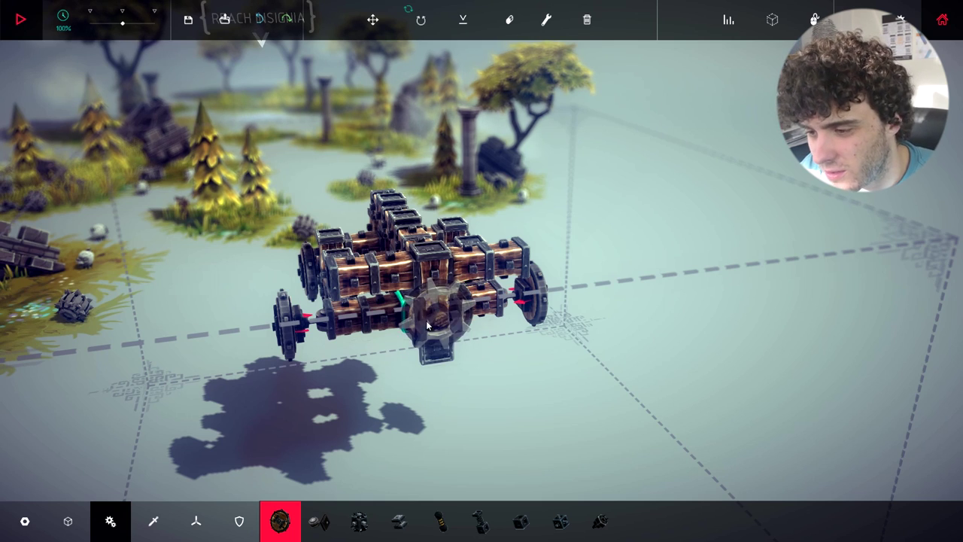
Clear to the starting block, build a wooden beam with a holder cradle, and test it.
{"action": "left_click", "coordinate": [588, 20]}
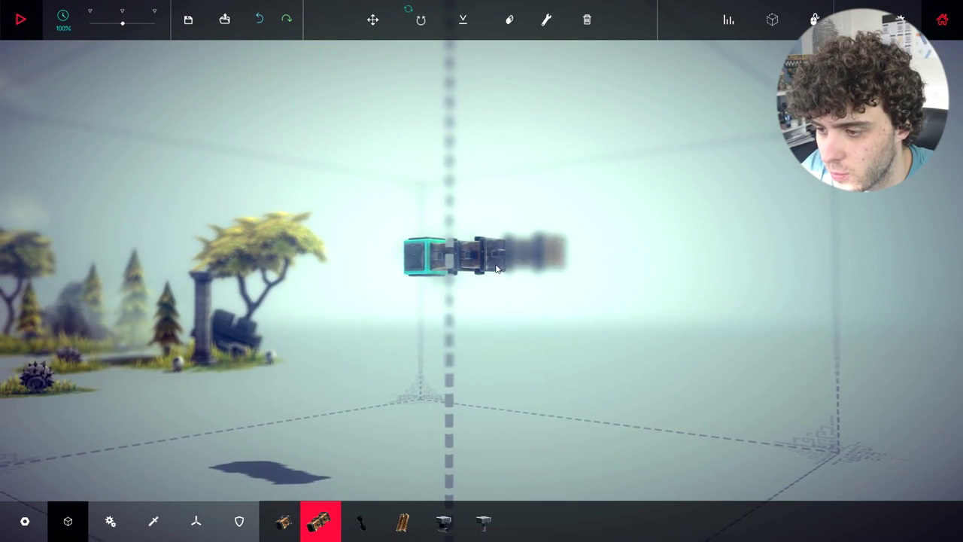
{"action": "left_click", "coordinate": [527, 256]}
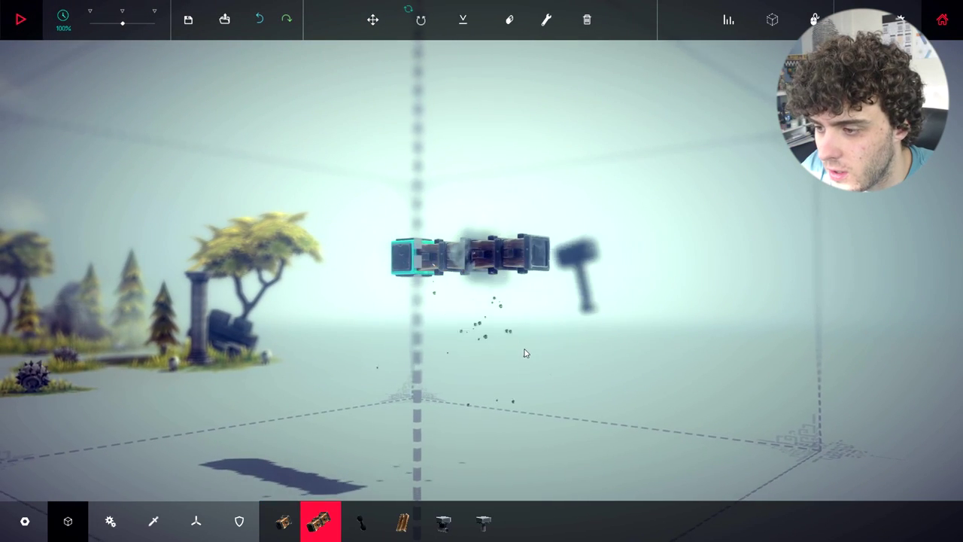
{"action": "left_click", "coordinate": [512, 260]}
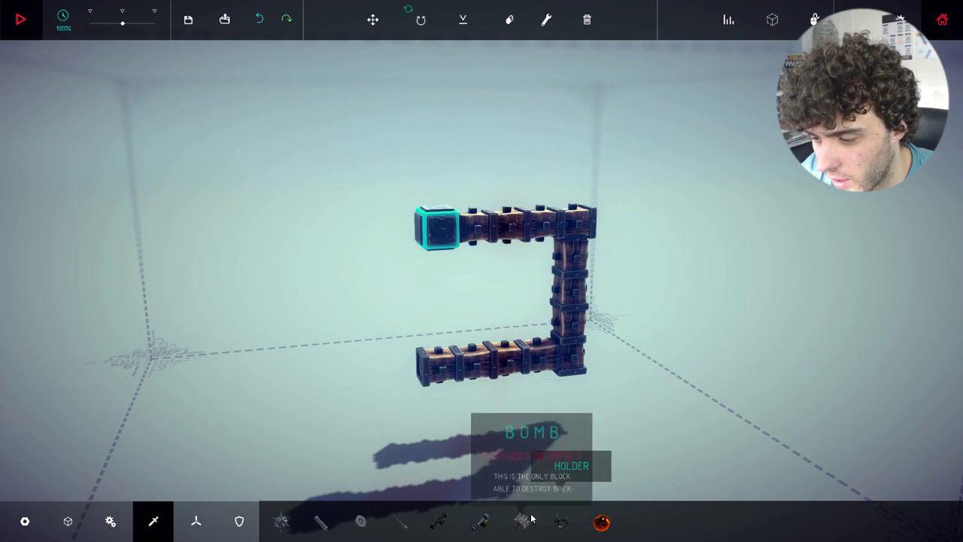
{"action": "left_click", "coordinate": [562, 521]}
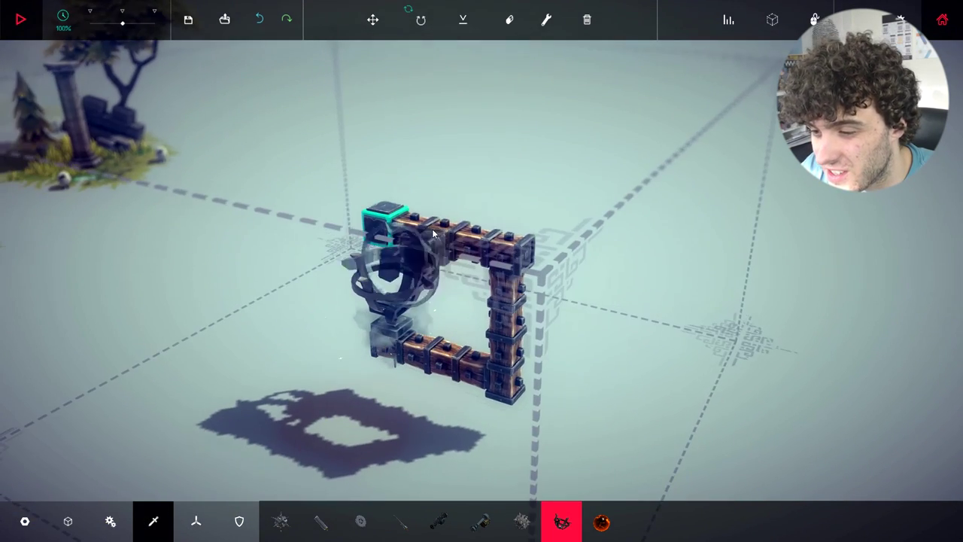
{"action": "key", "text": "space"}
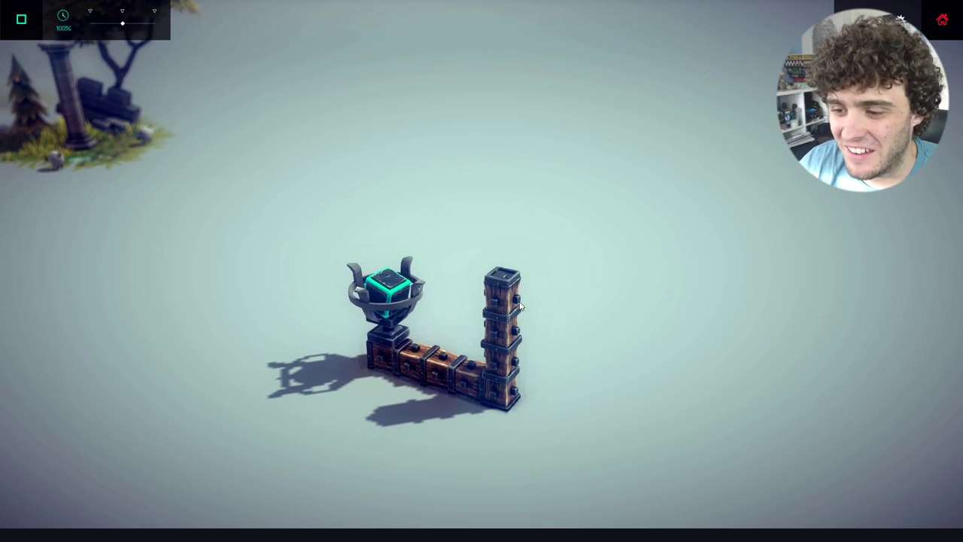
{"action": "key", "text": "space"}
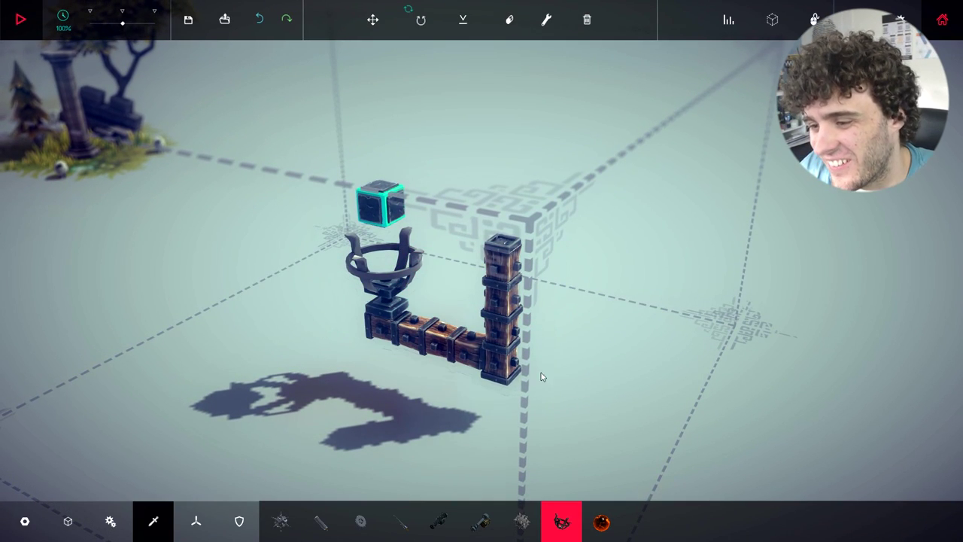
Fit a steering hinge on the beam's end and choose a piston for the column.
{"action": "left_click", "coordinate": [121, 530]}
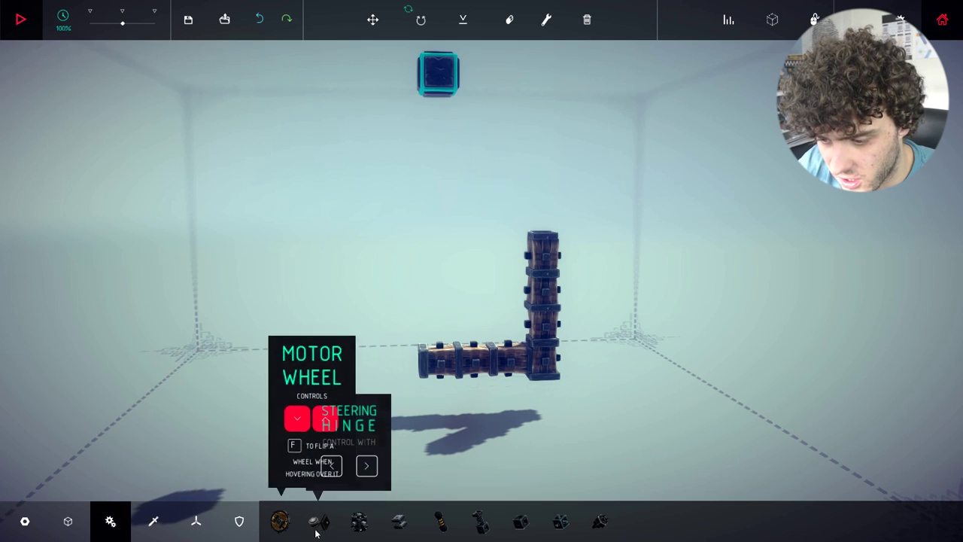
{"action": "left_click", "coordinate": [319, 521]}
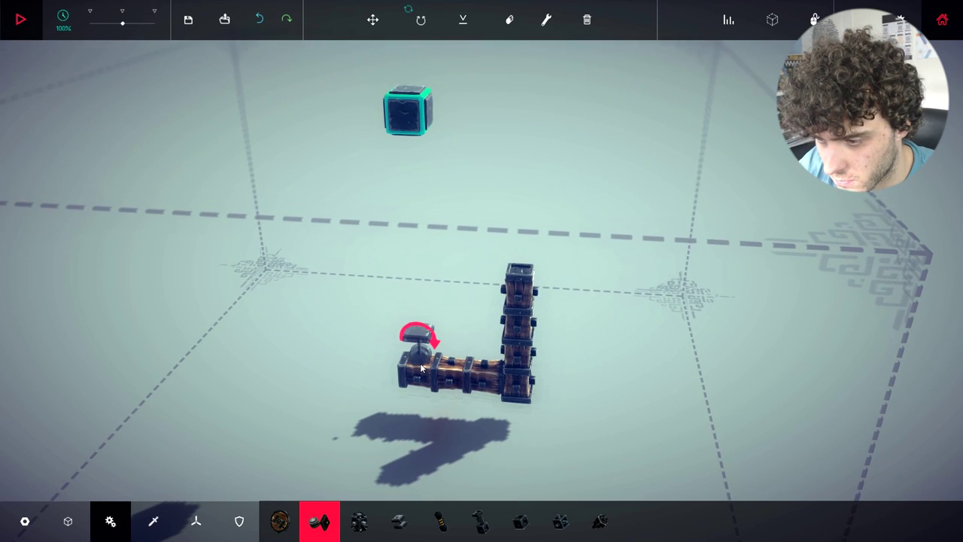
{"action": "left_click", "coordinate": [421, 367]}
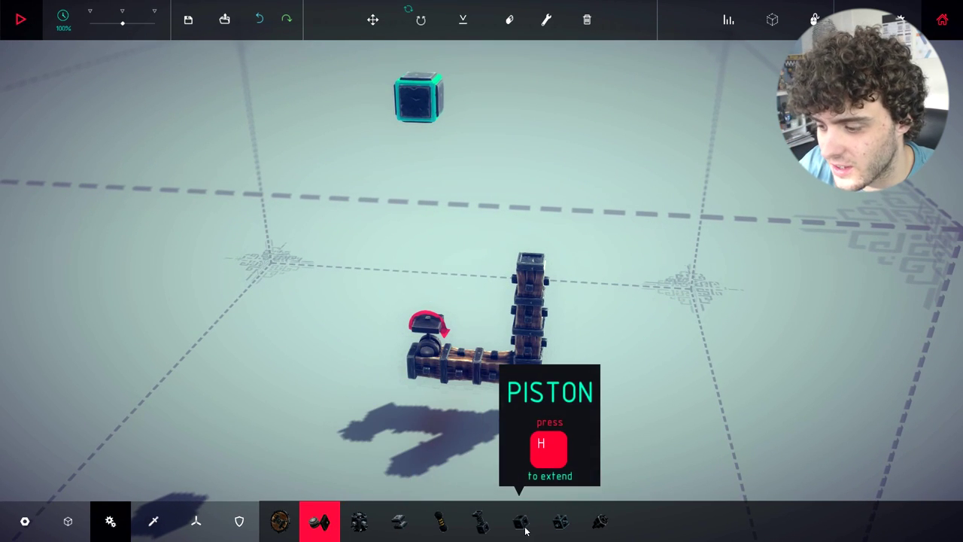
{"action": "left_click", "coordinate": [525, 529]}
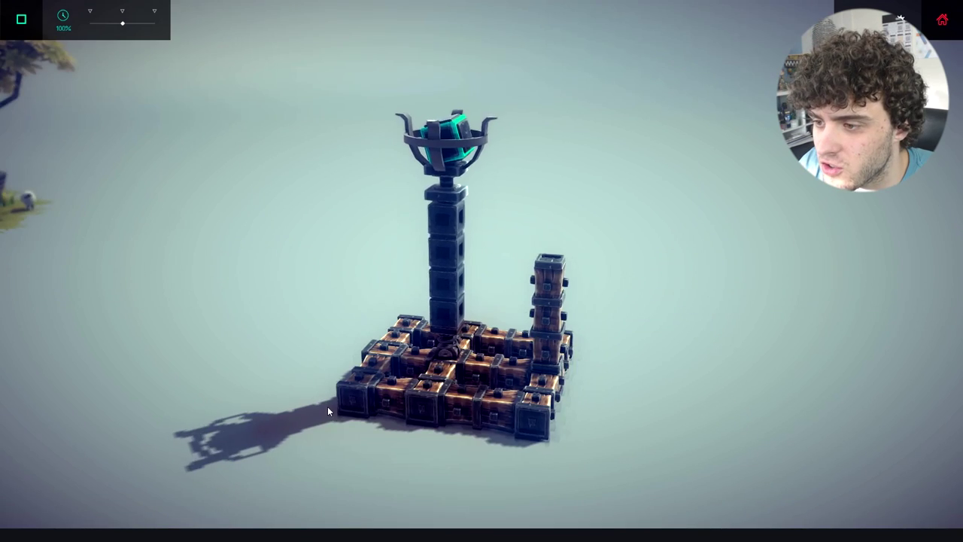
{"action": "left_click_drag", "start_coordinate": [328, 407], "coordinate": [261, 423]}
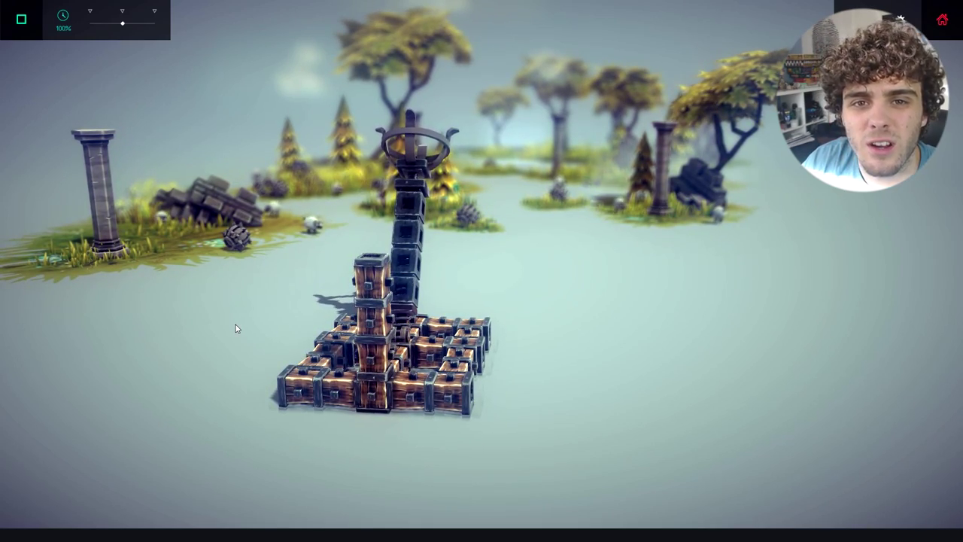
Rerun the tilting tower test several times, viewing it from an orbited angle.
{"action": "key", "text": "space"}
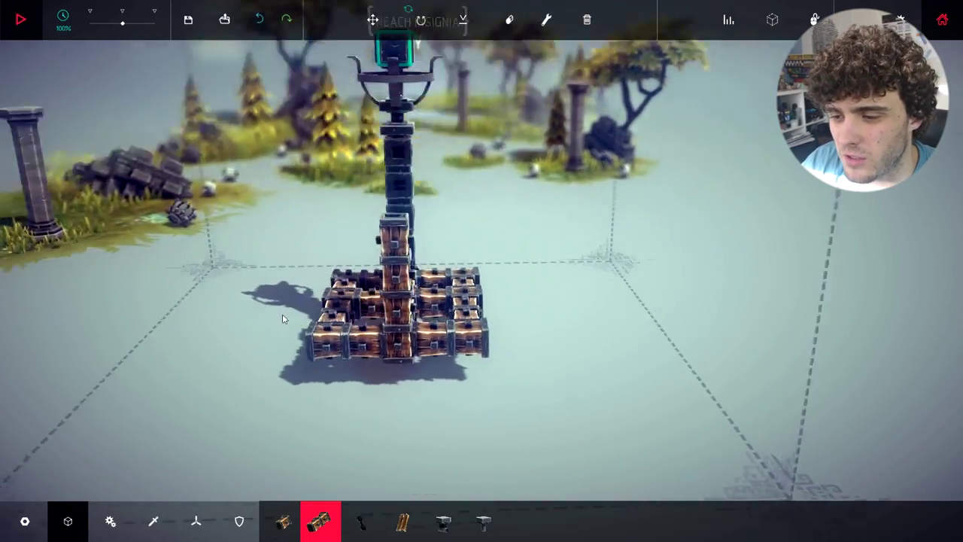
{"action": "key", "text": "space"}
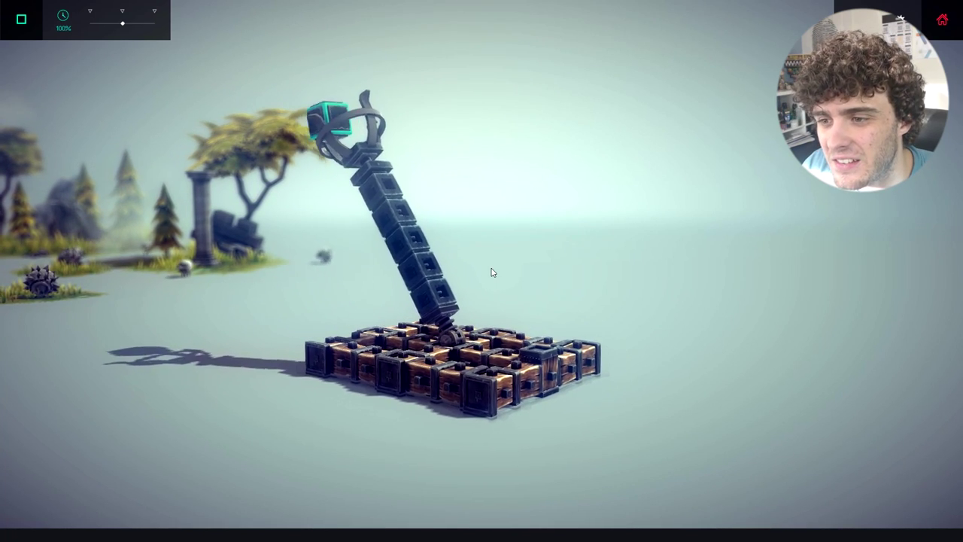
{"action": "key", "text": "space"}
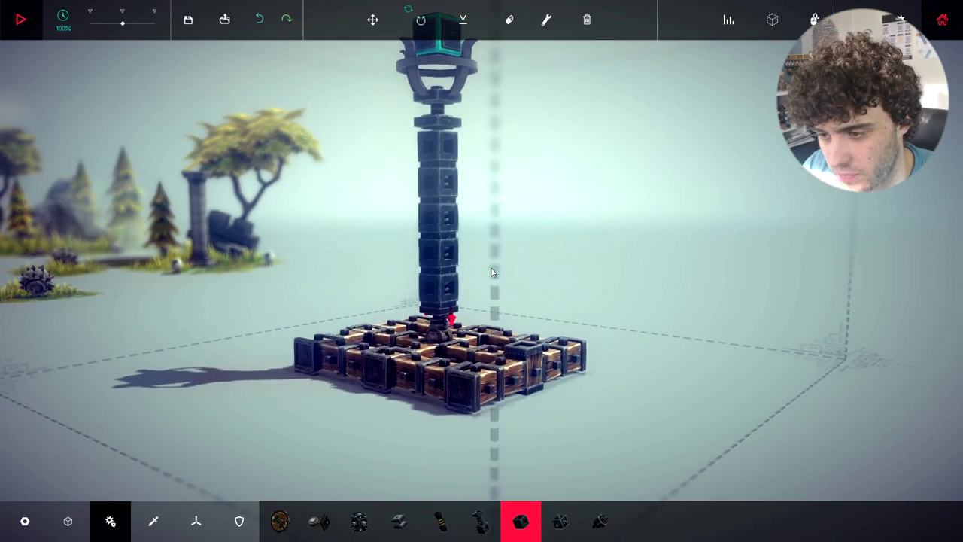
{"action": "key", "text": "space"}
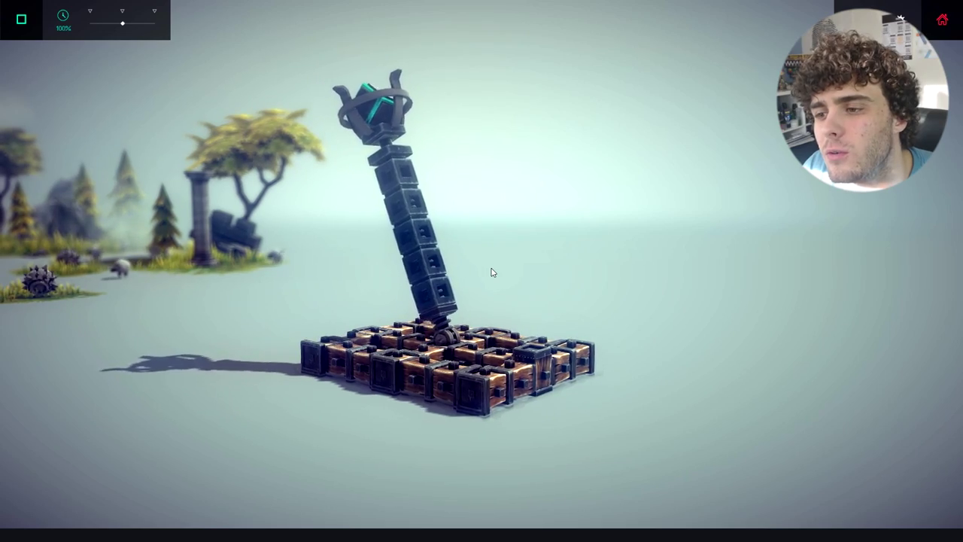
{"action": "mouse_move", "coordinate": [492, 272]}
{"action": "left_mouse_down"}
{"action": "mouse_move", "coordinate": [535, 286]}
{"action": "mouse_move", "coordinate": [333, 279]}
{"action": "mouse_move", "coordinate": [345, 285]}
{"action": "left_mouse_up"}
{"action": "key", "text": "space"}
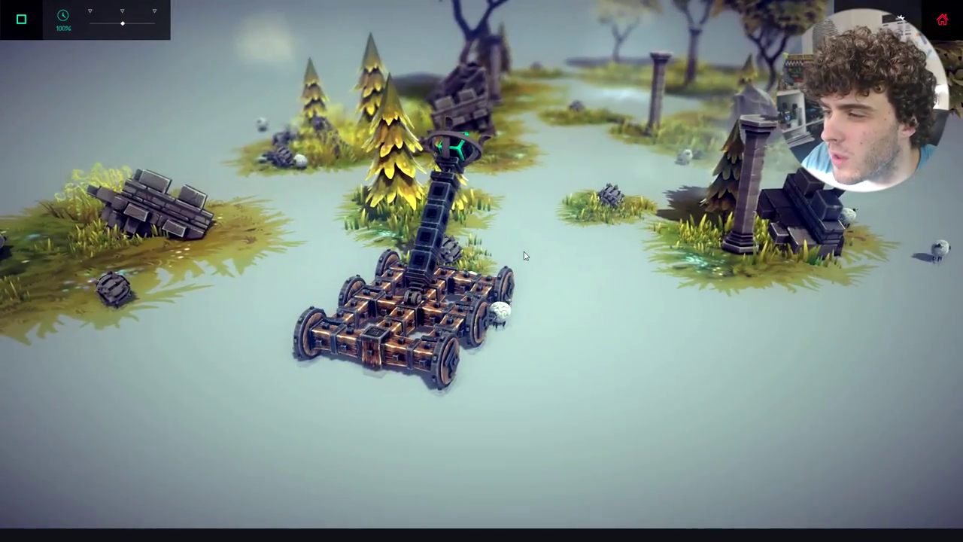
Swing the wheeled bomber's arm to release the bomb, then return to building.
{"action": "key", "text": "space"}
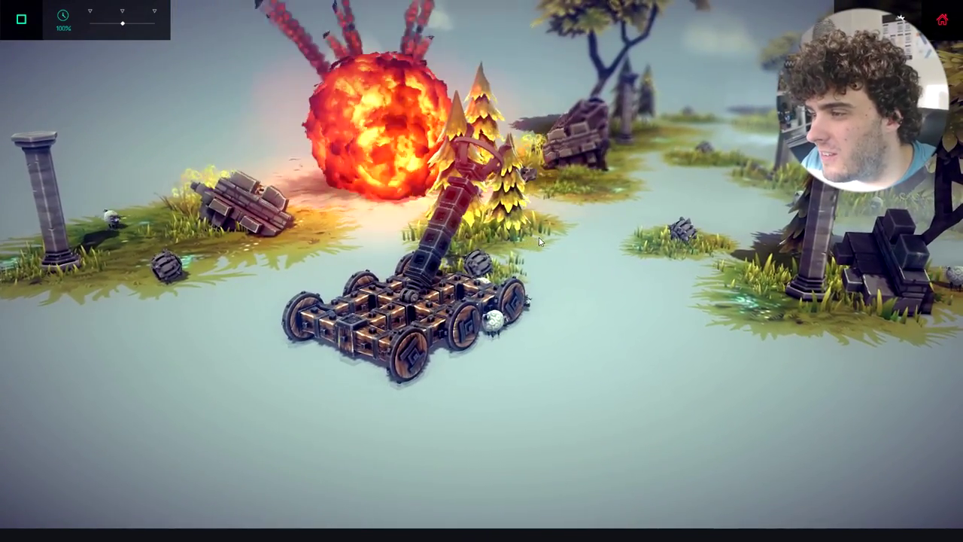
{"action": "left_click_drag", "start_coordinate": [542, 239], "coordinate": [585, 248]}
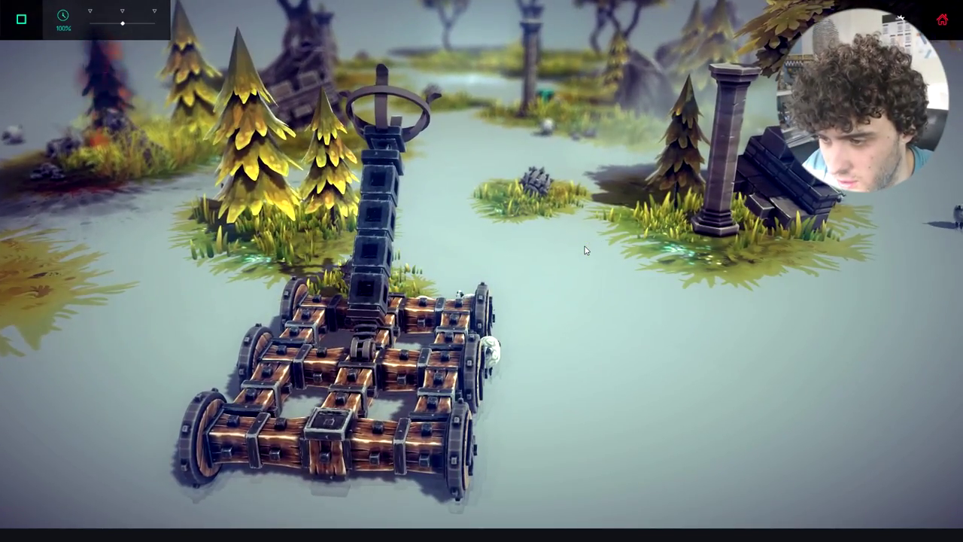
{"action": "key", "text": "space"}
{"action": "key", "text": "space"}
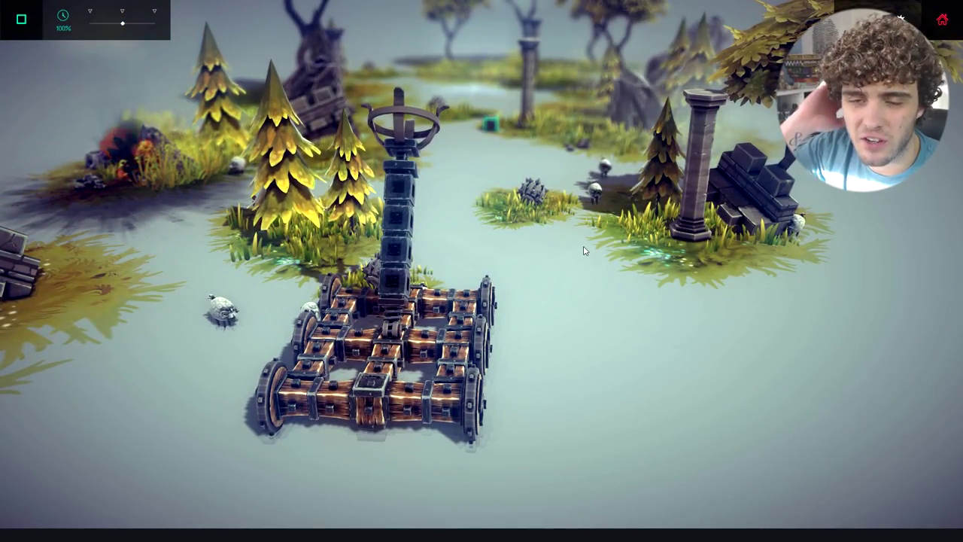
{"action": "key", "text": "space"}
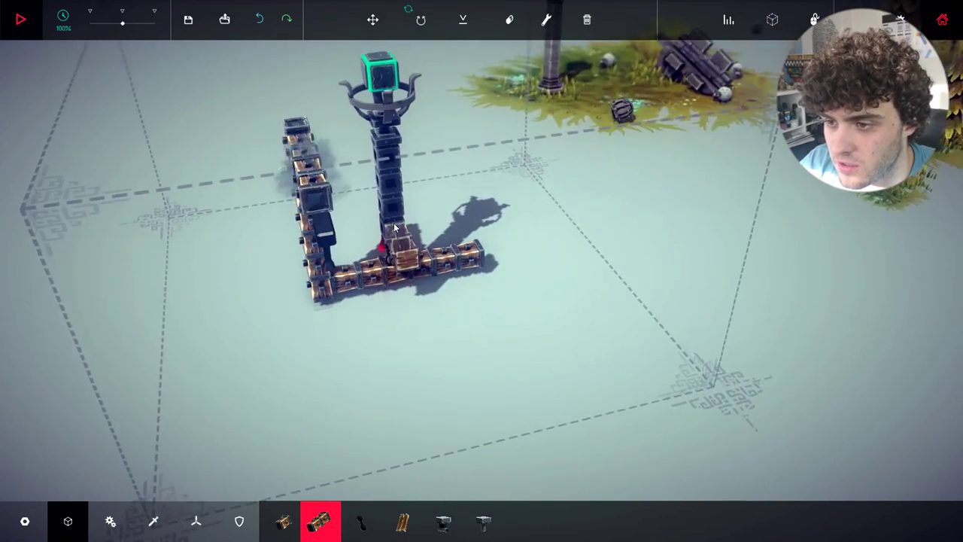
Stack a four-block column beside the tower, add two central-column blocks, and start a test.
{"action": "left_click", "coordinate": [531, 218]}
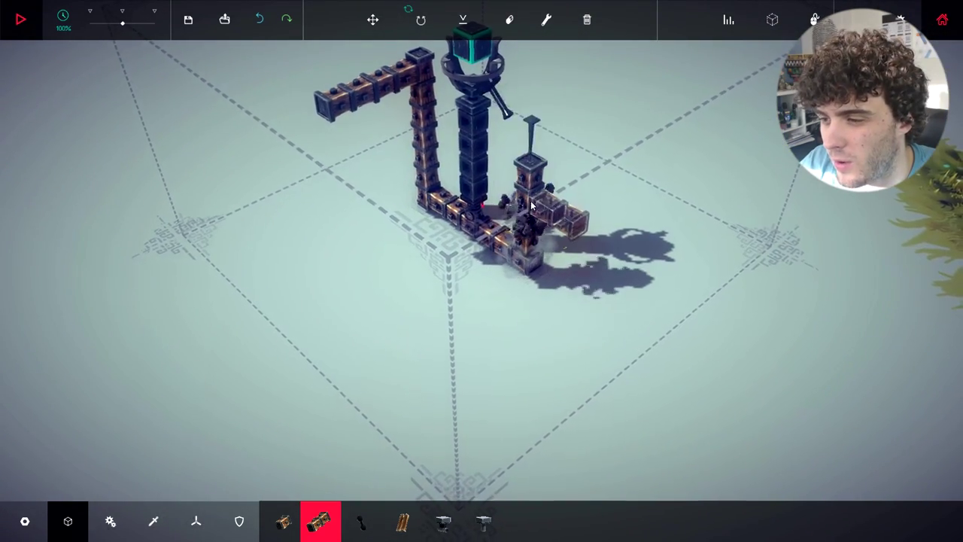
{"action": "left_click", "coordinate": [527, 173]}
{"action": "left_click", "coordinate": [523, 143]}
{"action": "left_click", "coordinate": [519, 105]}
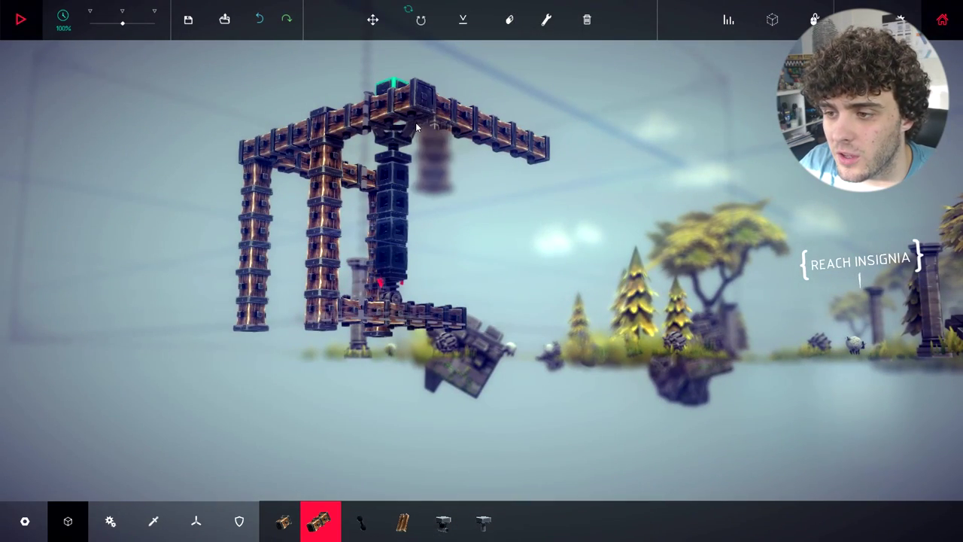
{"action": "left_click", "coordinate": [406, 236]}
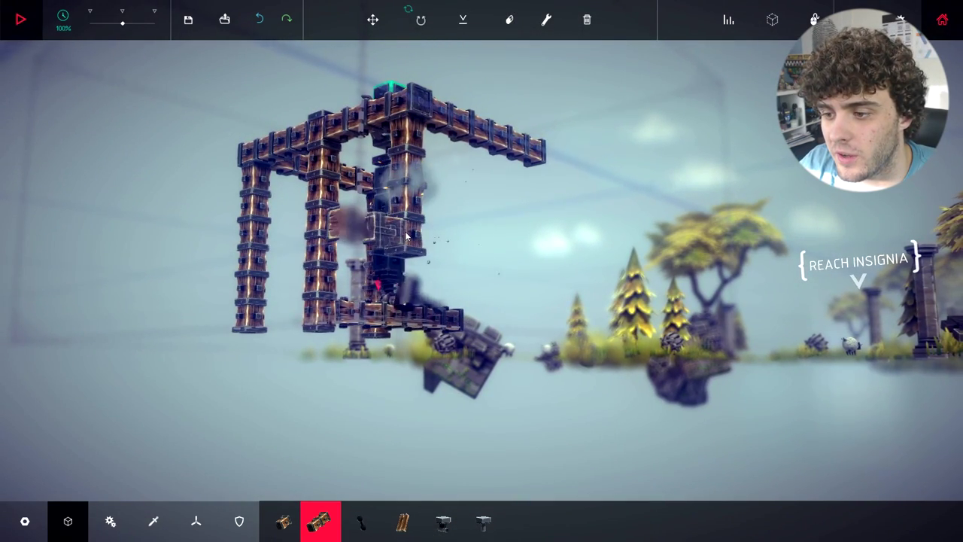
{"action": "left_click", "coordinate": [421, 255]}
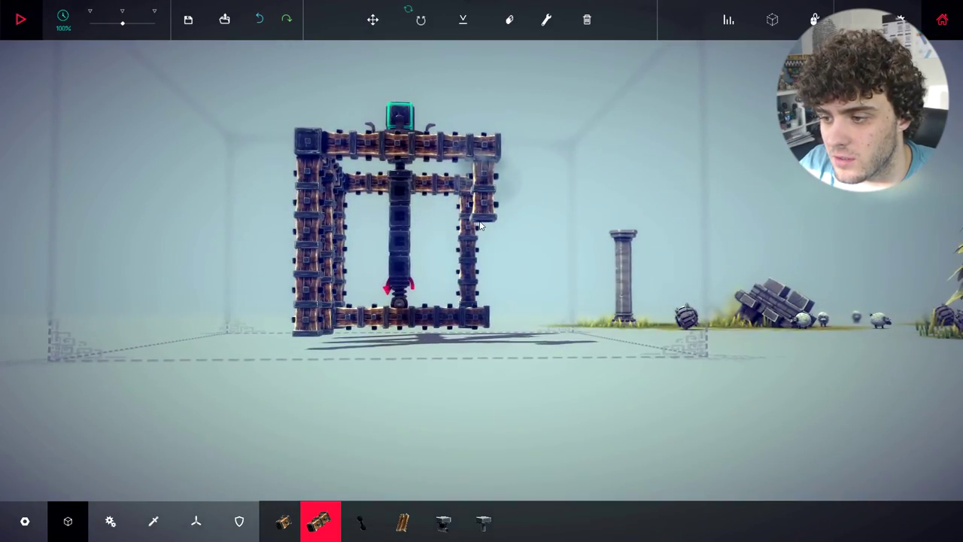
{"action": "key", "text": "space"}
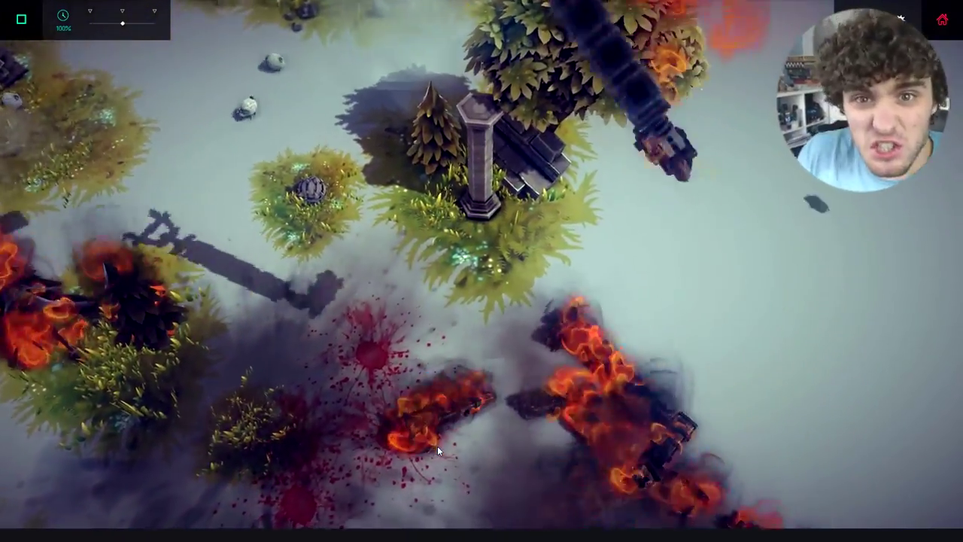
Rerun the four-legged wheeled machine, watch it collapse from a low side angle, and reset it.
{"action": "key", "text": "space"}
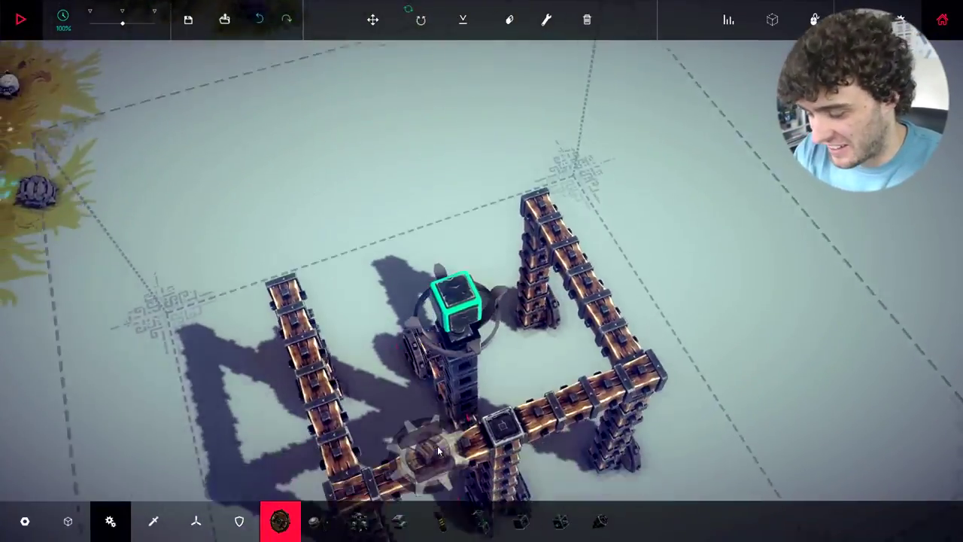
{"action": "key", "text": "space"}
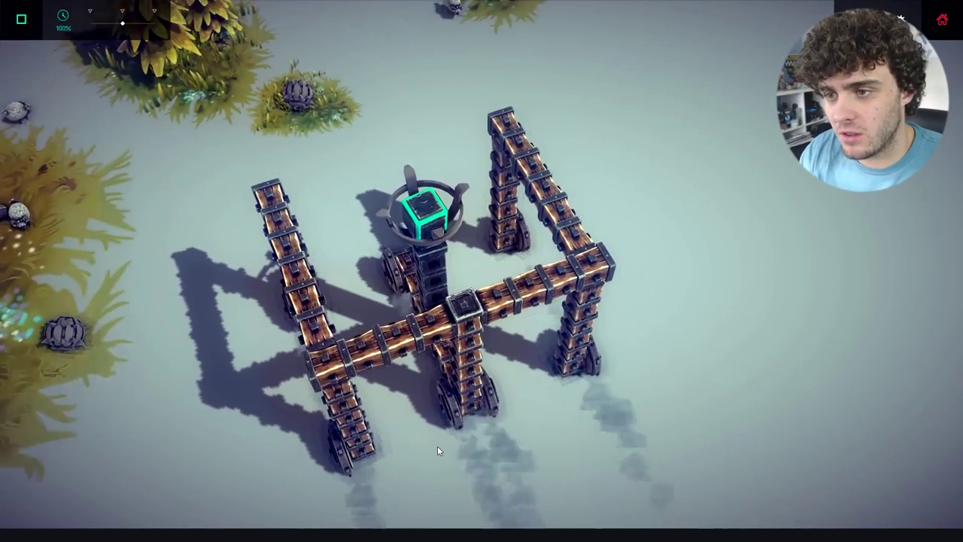
{"action": "key", "text": "space"}
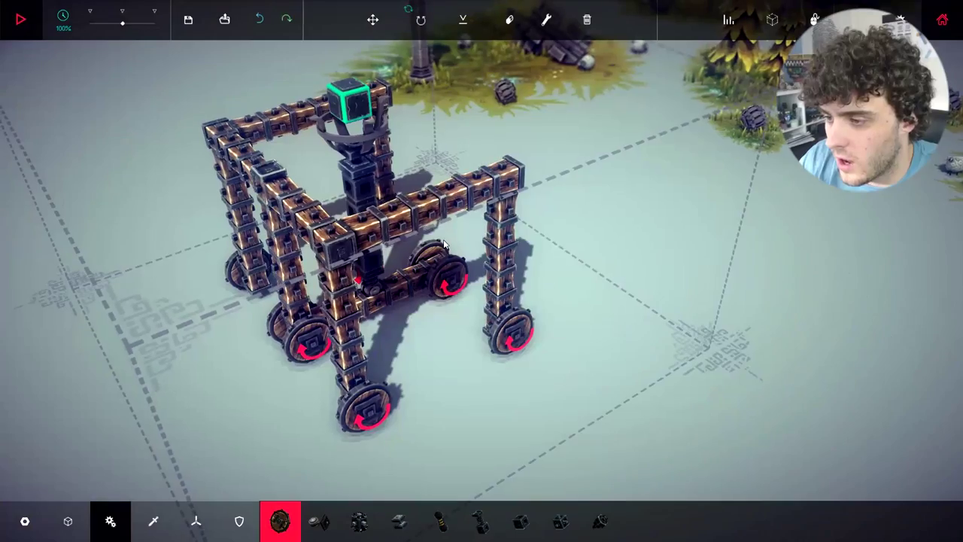
{"action": "key", "text": "space"}
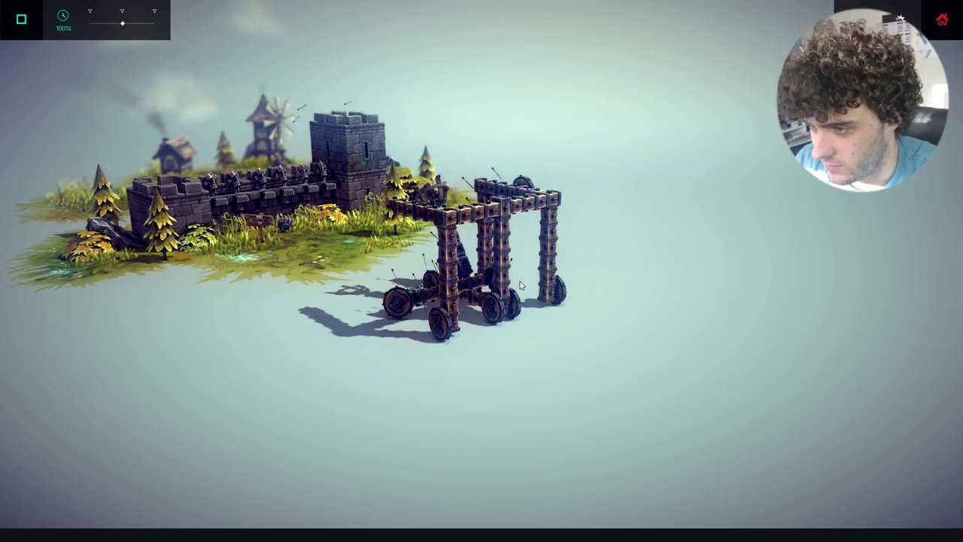
{"action": "mouse_move", "coordinate": [520, 284]}
{"action": "left_mouse_down"}
{"action": "mouse_move", "coordinate": [475, 366]}
{"action": "mouse_move", "coordinate": [288, 336]}
{"action": "mouse_move", "coordinate": [293, 304]}
{"action": "mouse_move", "coordinate": [219, 329]}
{"action": "left_mouse_up"}
{"action": "scroll", "coordinate": [219, 328], "scroll_direction": "up", "scroll_amount": 5}
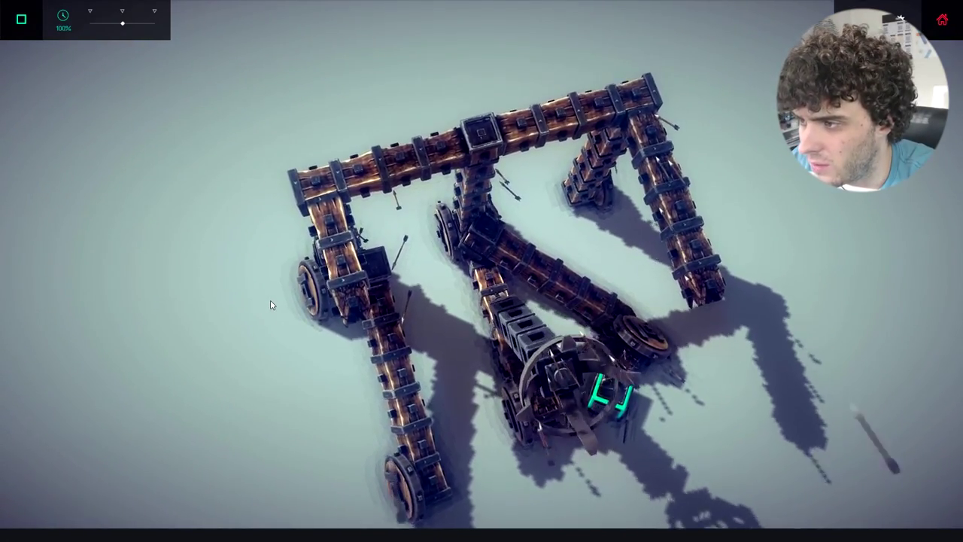
{"action": "left_click_drag", "start_coordinate": [272, 304], "coordinate": [489, 178]}
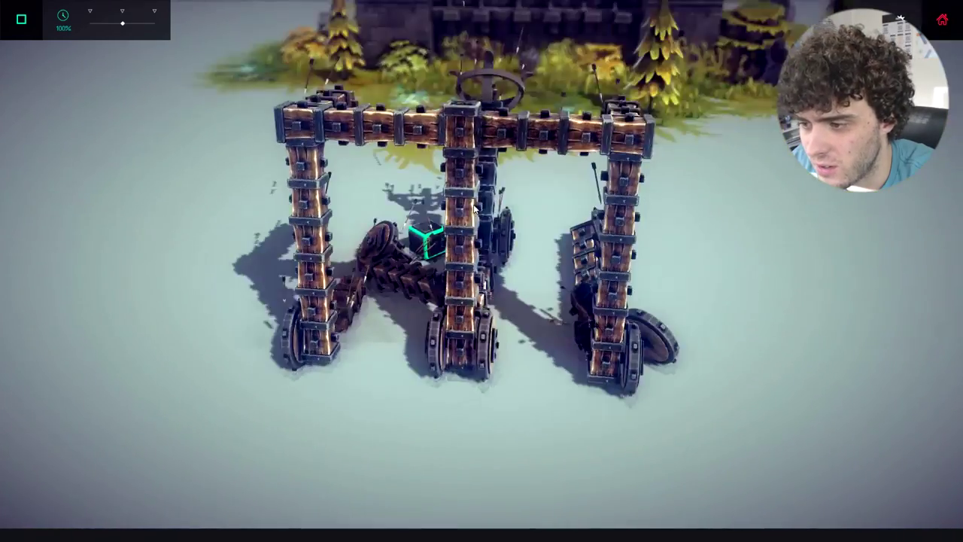
{"action": "key", "text": "space"}
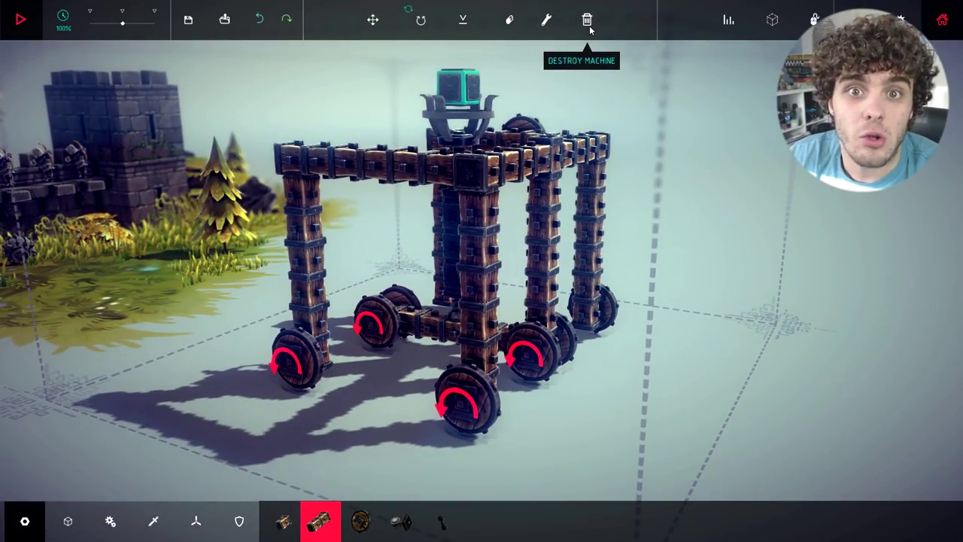
Destroy the whole machine, leaving only the starting block.
{"action": "left_click", "coordinate": [587, 21]}
{"action": "left_click", "coordinate": [588, 73]}
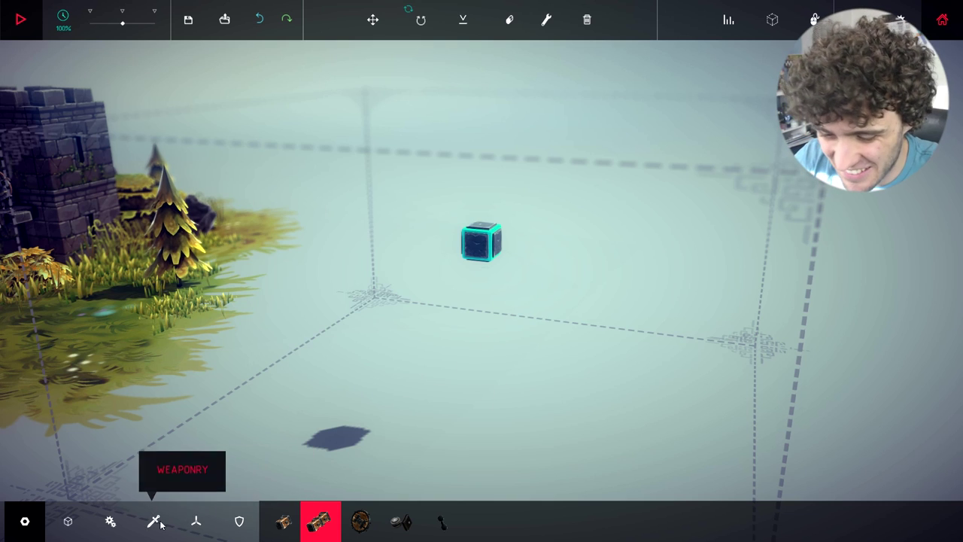
{"action": "mouse_move", "coordinate": [316, 523]}
{"action": "left_mouse_down"}
{"action": "mouse_move", "coordinate": [509, 348]}
{"action": "mouse_move", "coordinate": [509, 295]}
{"action": "left_mouse_up"}
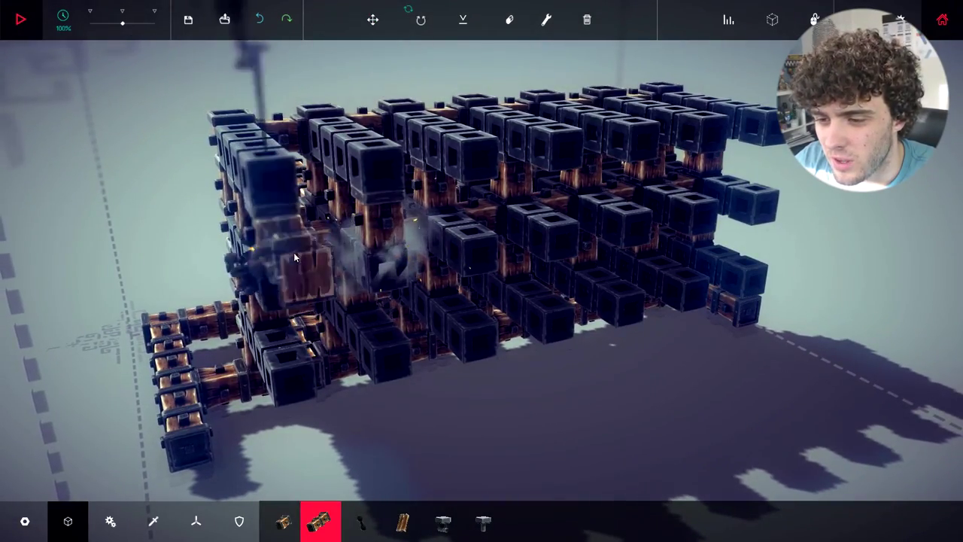
Build the lattice from wooden and dark heavy blocks, deleting three misplaced blocks and filling a gap.
{"action": "left_click", "coordinate": [489, 322]}
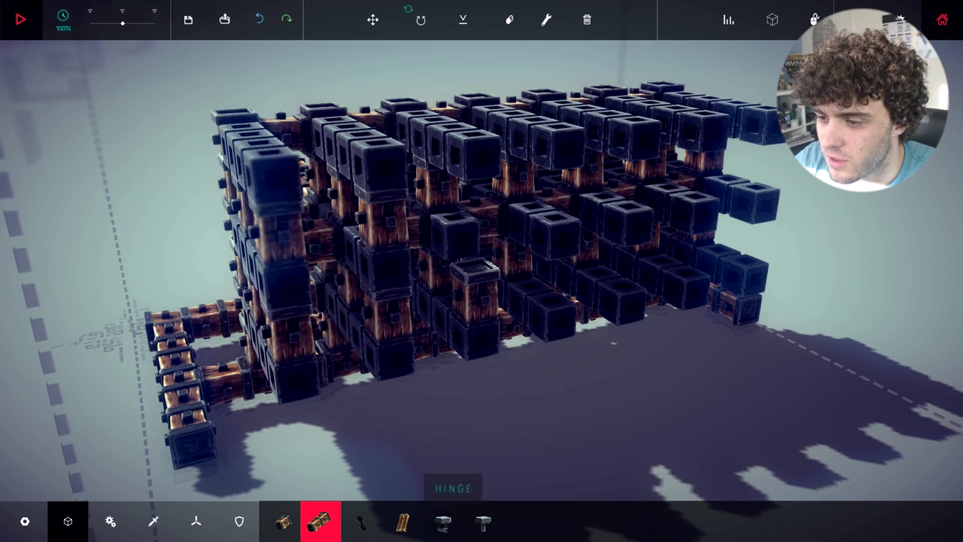
{"action": "left_click", "coordinate": [521, 521]}
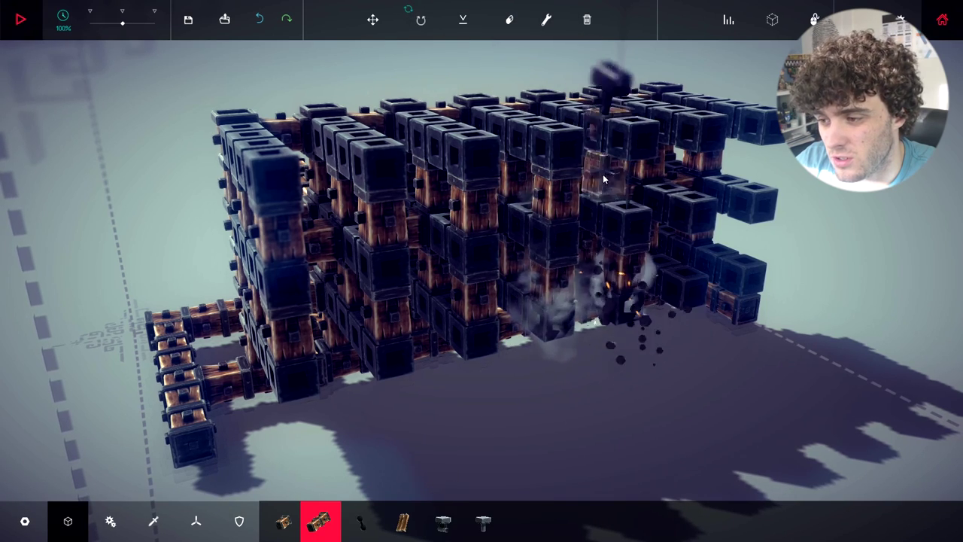
{"action": "key", "text": "Delete"}
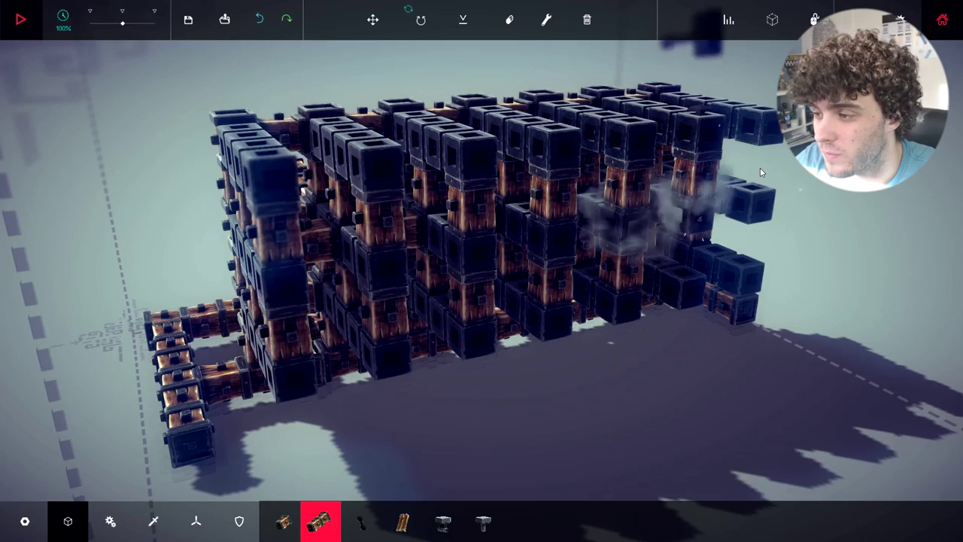
{"action": "key", "text": "Delete"}
{"action": "key", "text": "Delete"}
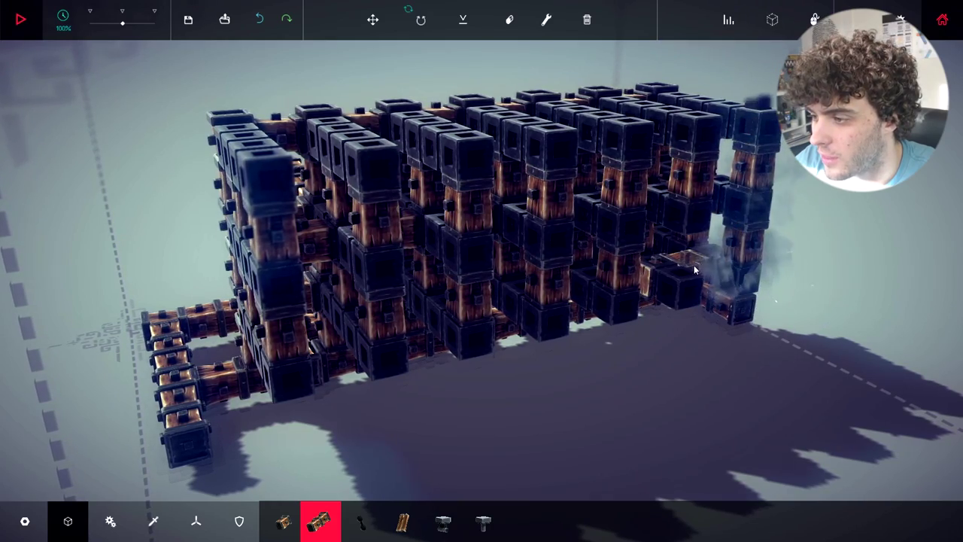
{"action": "key", "text": "Delete"}
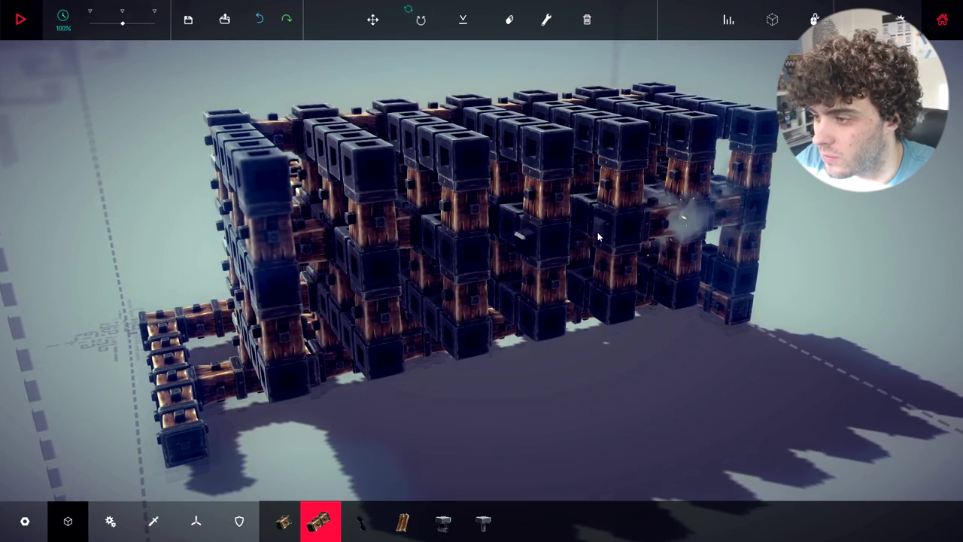
{"action": "left_click", "coordinate": [537, 243]}
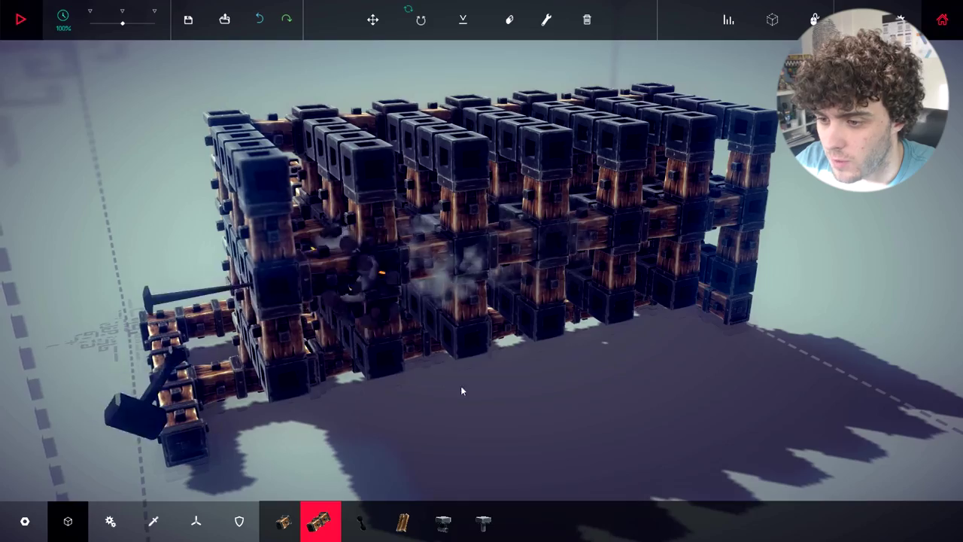
{"action": "left_click_drag", "start_coordinate": [462, 391], "coordinate": [484, 373]}
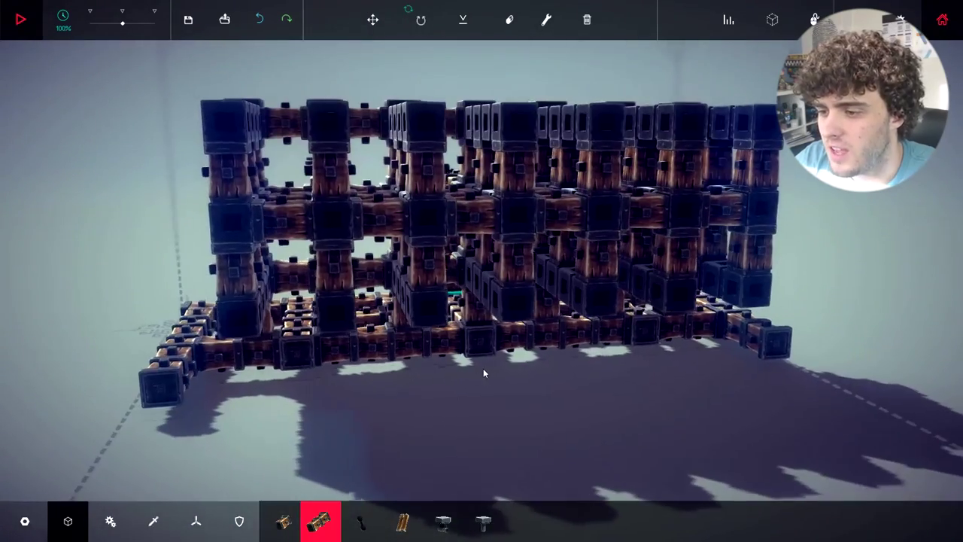
Run the block lattice fortress through three test runs, viewing it side-on, resetting after each.
{"action": "key", "text": "space"}
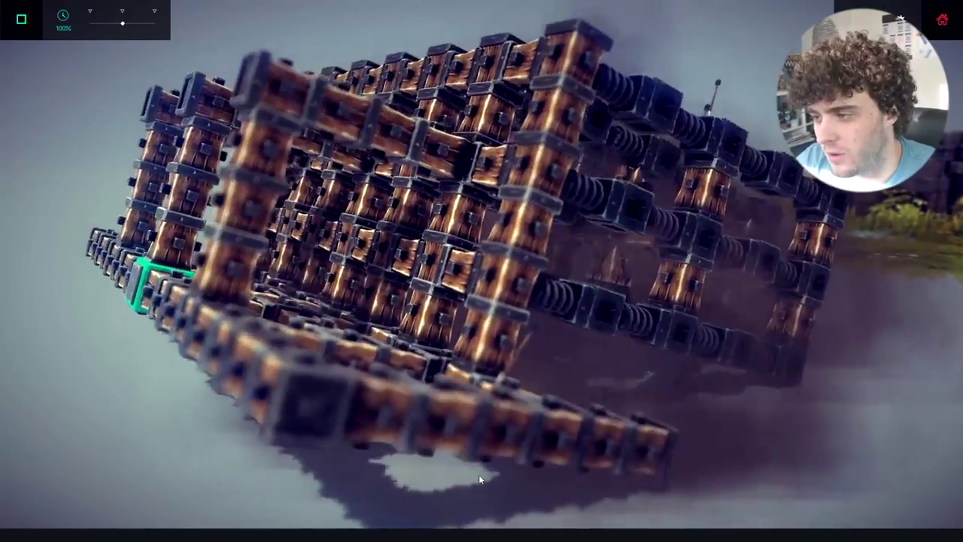
{"action": "key", "text": "space"}
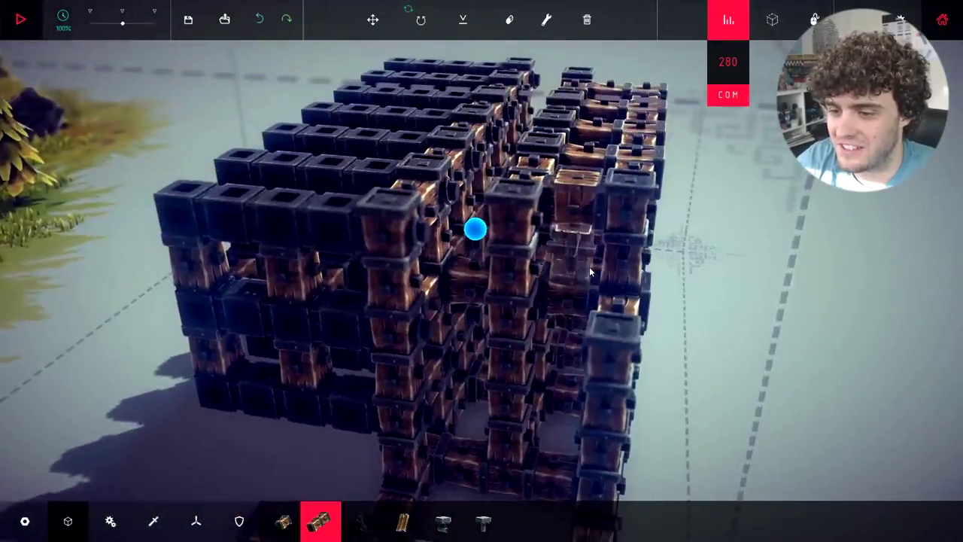
{"action": "key", "text": "space"}
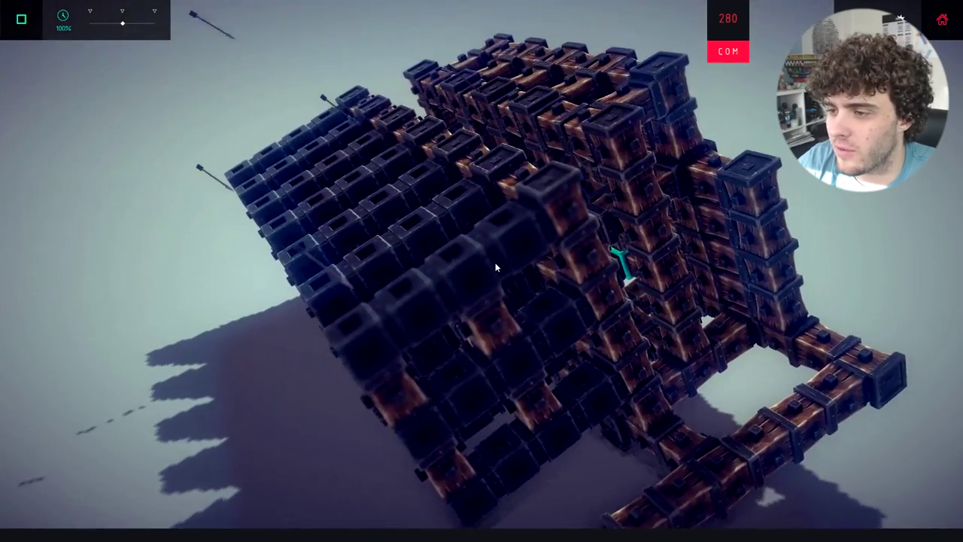
{"action": "key", "text": "space"}
{"action": "scroll", "coordinate": [577, 384], "scroll_direction": "down", "scroll_amount": 5}
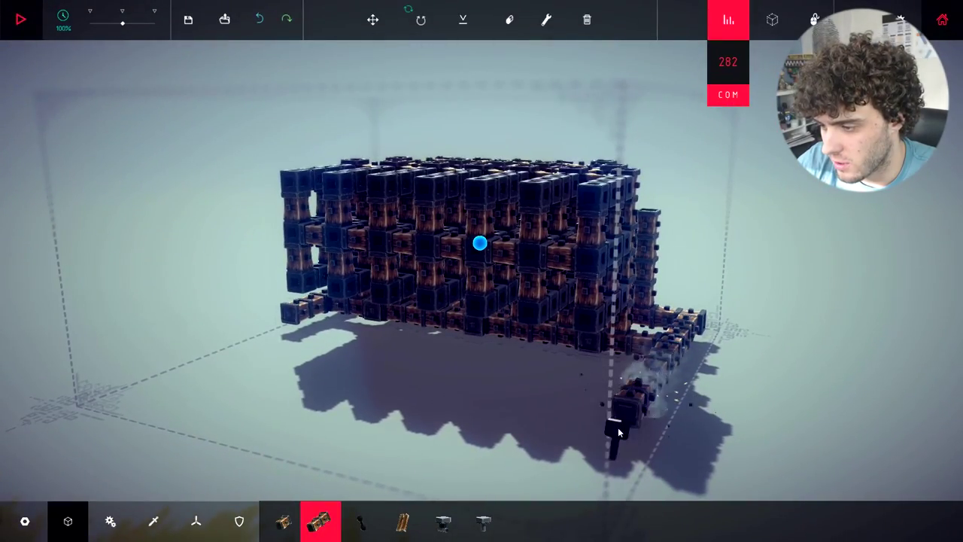
{"action": "key", "text": "space"}
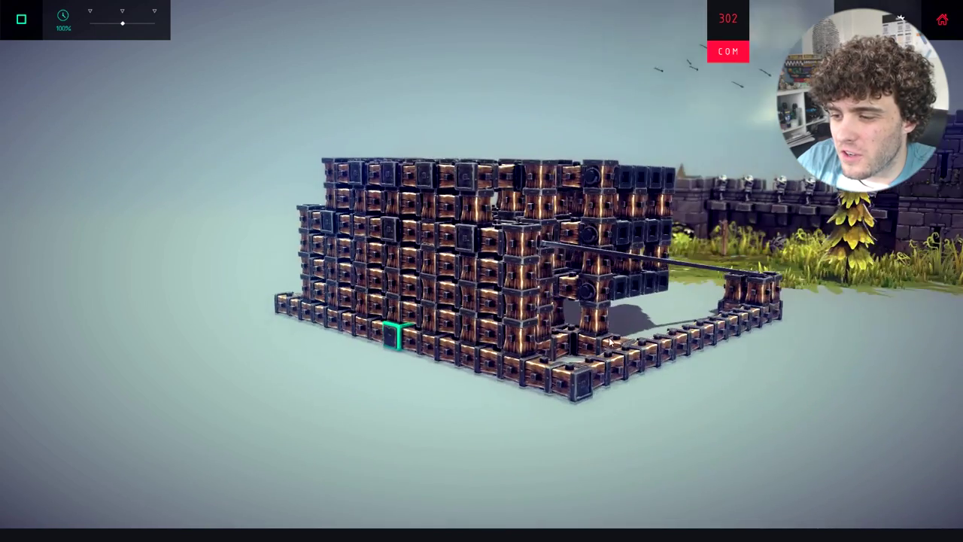
{"action": "mouse_move", "coordinate": [610, 342]}
{"action": "left_mouse_down"}
{"action": "mouse_move", "coordinate": [547, 336]}
{"action": "mouse_move", "coordinate": [626, 300]}
{"action": "left_mouse_up"}
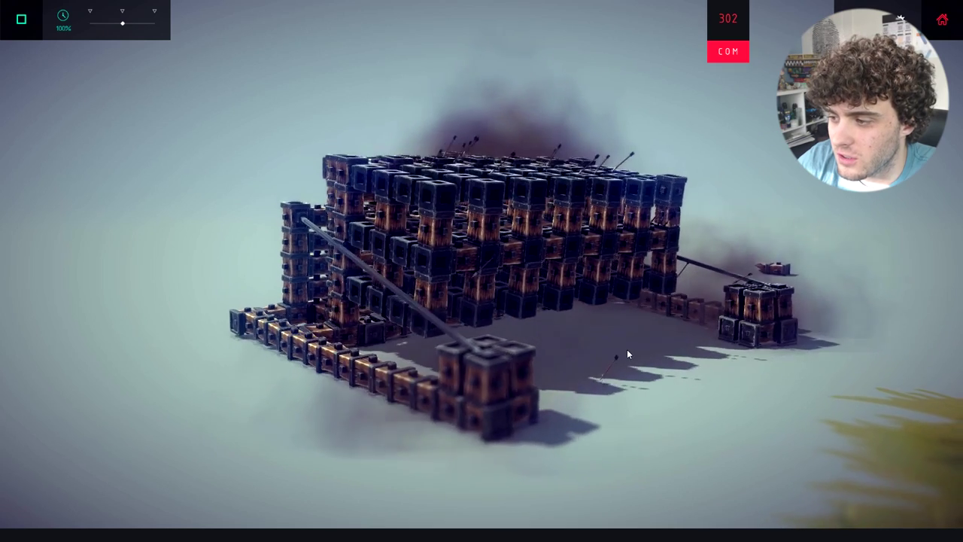
{"action": "key", "text": "space"}
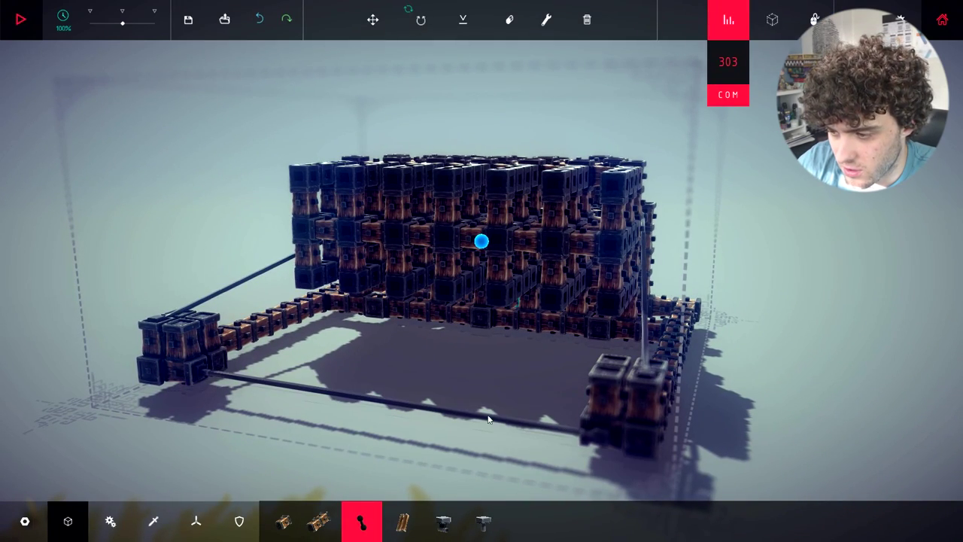
Delete the long lower rope between the fortress's block groups.
{"action": "right_click", "coordinate": [199, 376]}
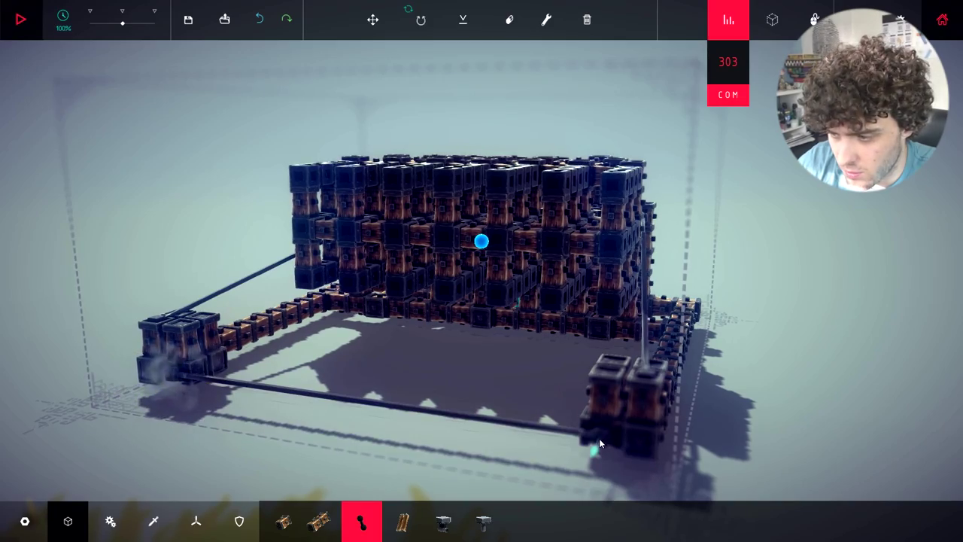
{"action": "left_click_drag", "start_coordinate": [599, 438], "coordinate": [374, 392]}
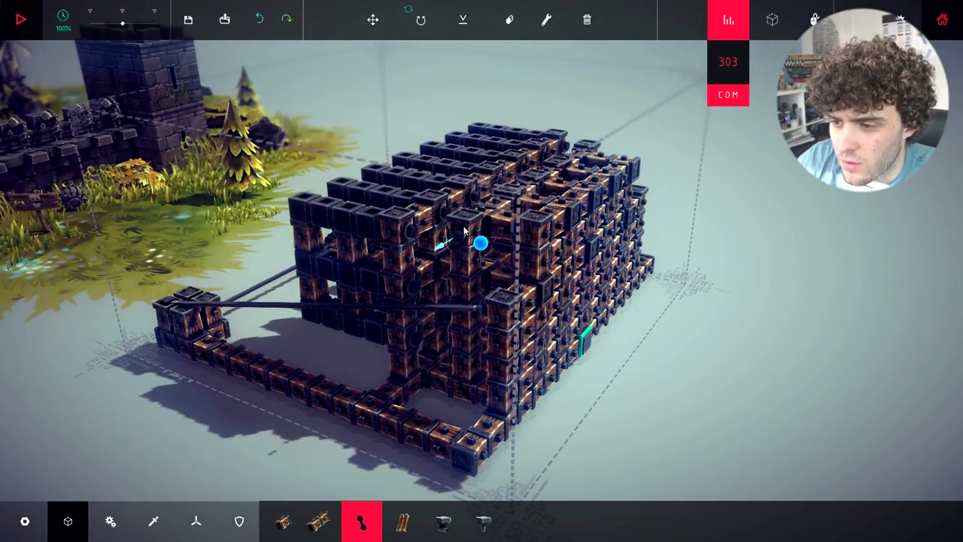
{"action": "left_click_drag", "start_coordinate": [357, 419], "coordinate": [460, 249]}
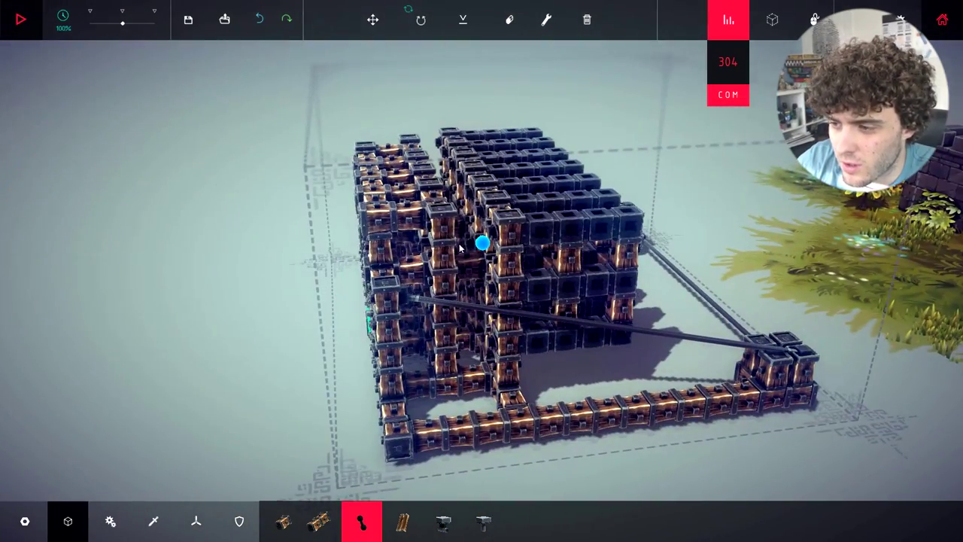
Test-run the braced fortress, then stop it to restore the intact build.
{"action": "key", "text": "space"}
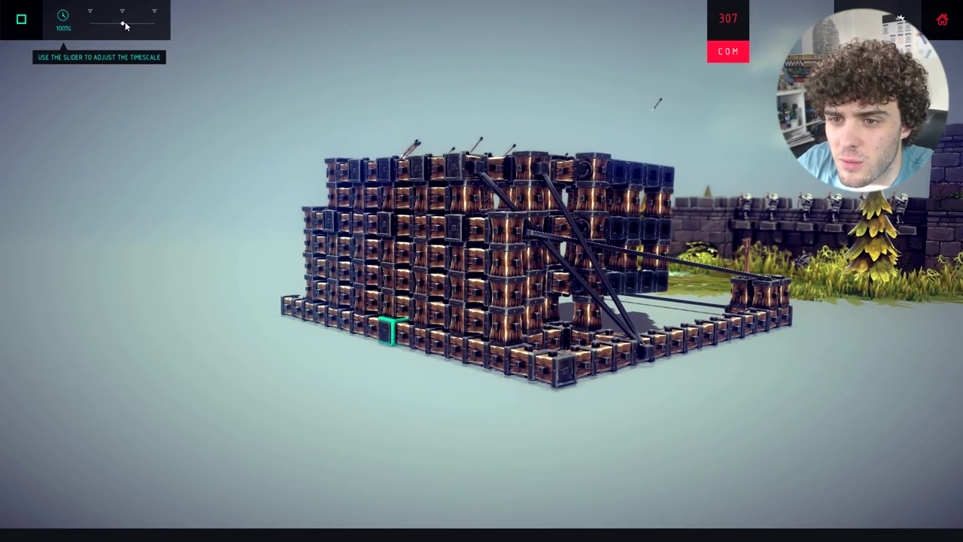
{"action": "mouse_move", "coordinate": [493, 243]}
{"action": "left_mouse_down"}
{"action": "mouse_move", "coordinate": [350, 129]}
{"action": "mouse_move", "coordinate": [306, 141]}
{"action": "left_mouse_up"}
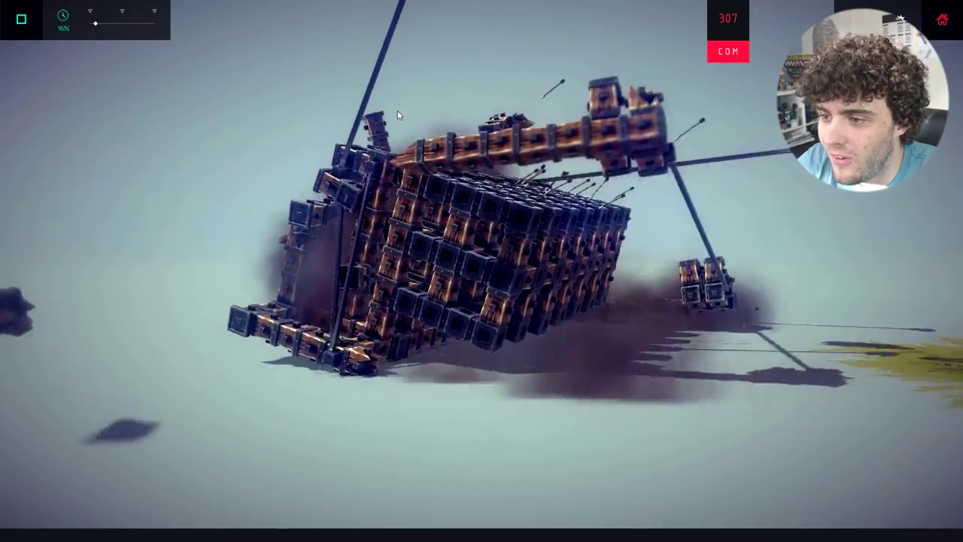
{"action": "key", "text": "space"}
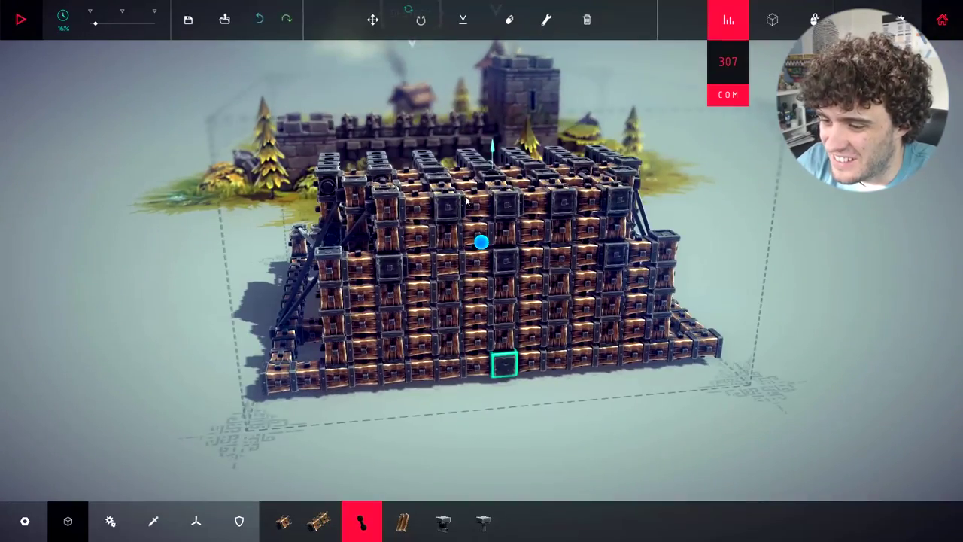
{"action": "left_click_drag", "start_coordinate": [486, 241], "coordinate": [265, 501]}
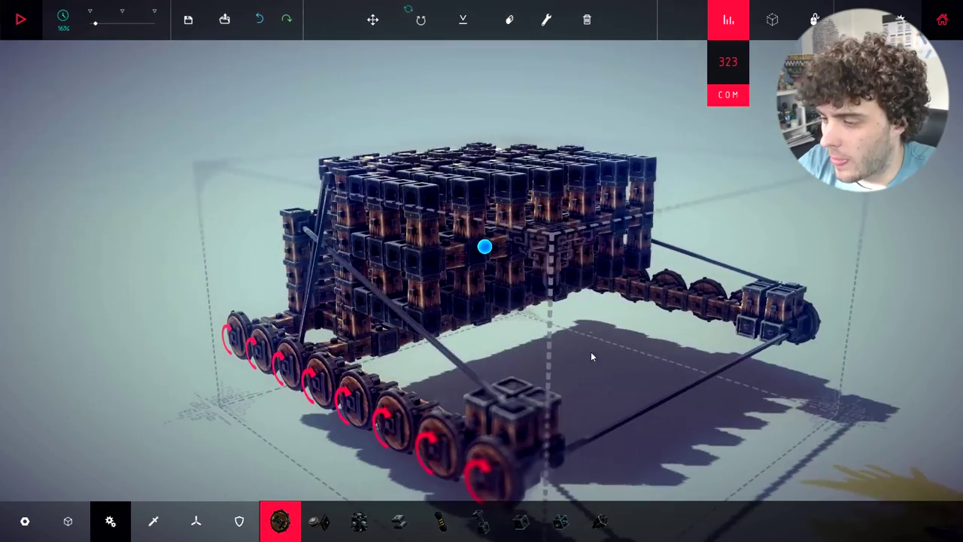
Start the wheeled fortress running toward the castle, viewed from a three-quarter angle.
{"action": "mouse_move", "coordinate": [497, 128]}
{"action": "left_mouse_down"}
{"action": "mouse_move", "coordinate": [550, 204]}
{"action": "mouse_move", "coordinate": [640, 276]}
{"action": "left_mouse_up"}
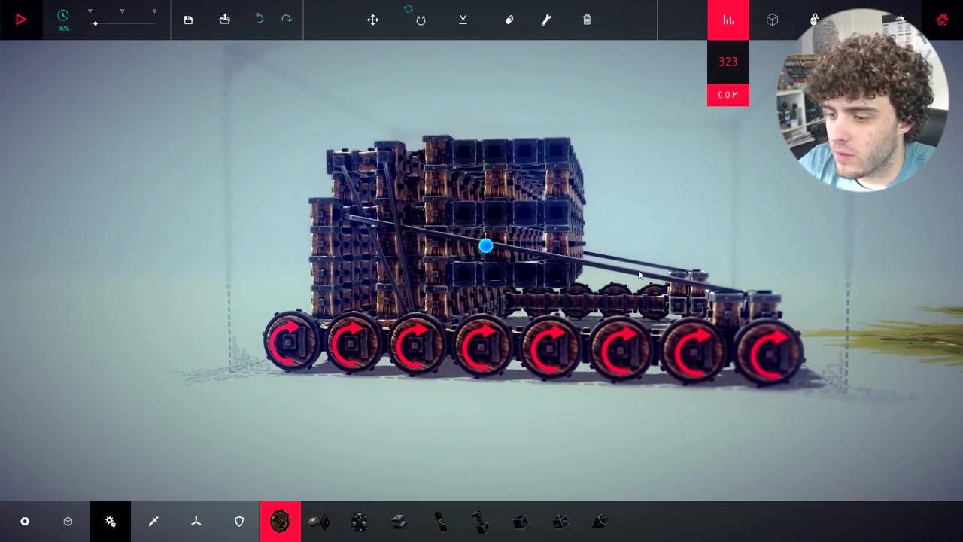
{"action": "key", "text": "Tab"}
{"action": "left_click_drag", "start_coordinate": [529, 305], "coordinate": [727, 339]}
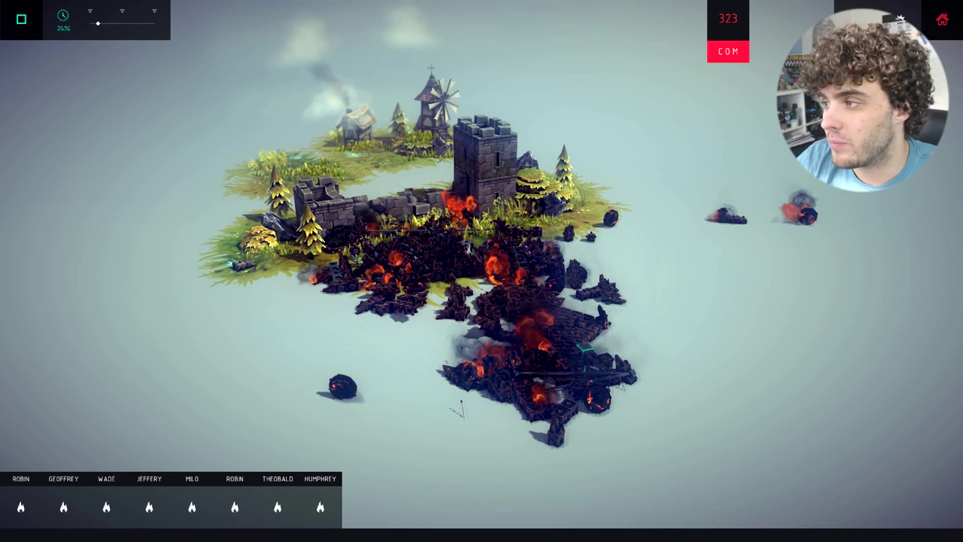
Stop the simulation and destroy the burnt wheeled fortress.
{"action": "key", "text": "space"}
{"action": "left_click", "coordinate": [587, 19]}
{"action": "left_click", "coordinate": [588, 74]}
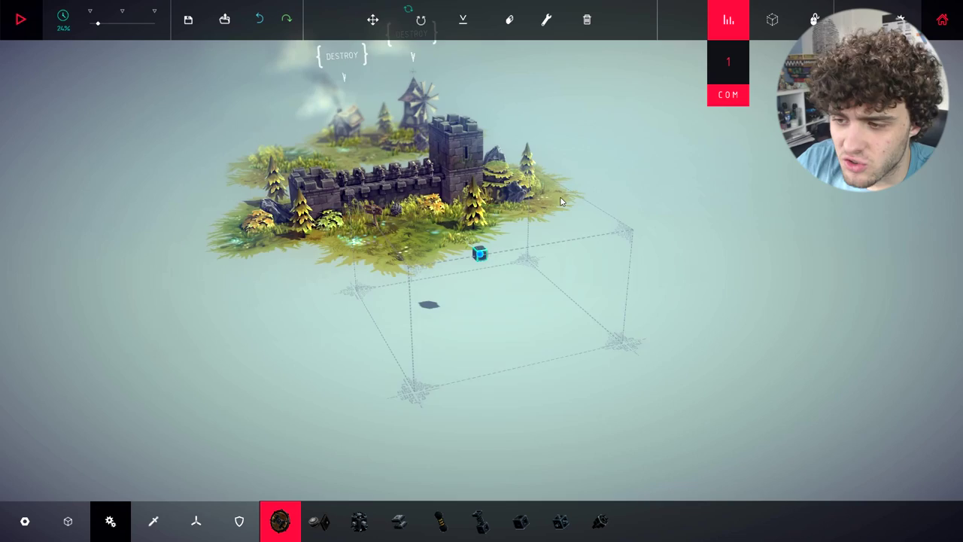
{"action": "scroll", "coordinate": [485, 313], "scroll_direction": "down", "scroll_amount": 3}
{"action": "scroll", "coordinate": [544, 299], "scroll_direction": "up", "scroll_amount": 2}
{"action": "scroll", "coordinate": [494, 294], "scroll_direction": "down", "scroll_amount": 2}
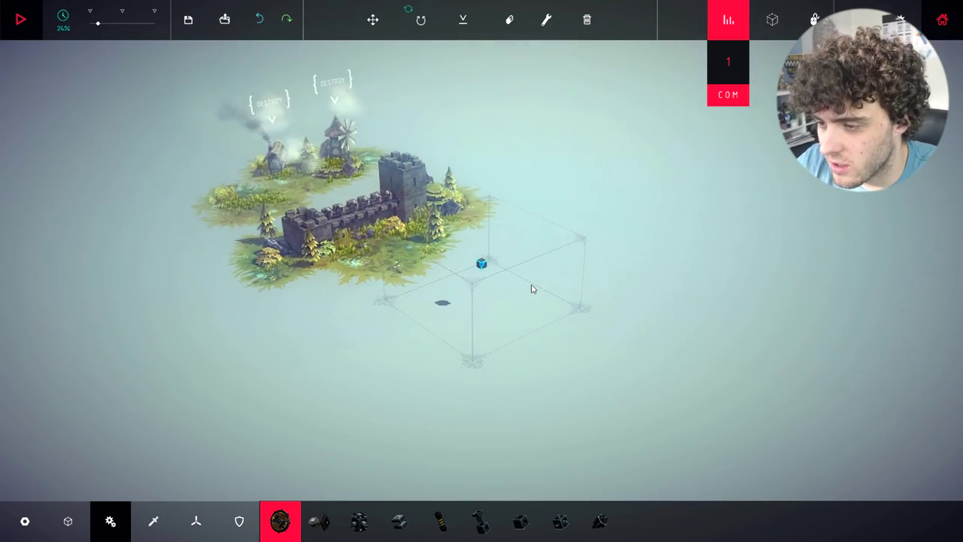
{"action": "scroll", "coordinate": [533, 288], "scroll_direction": "up", "scroll_amount": 5}
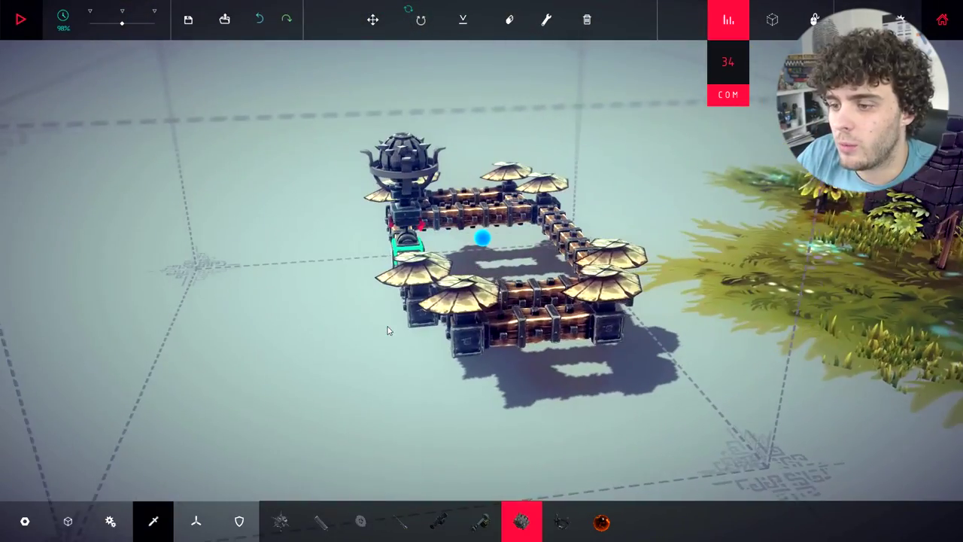
Test the bladed propeller frame, stopping after it explodes and starting again.
{"action": "left_click_drag", "start_coordinate": [388, 331], "coordinate": [324, 527]}
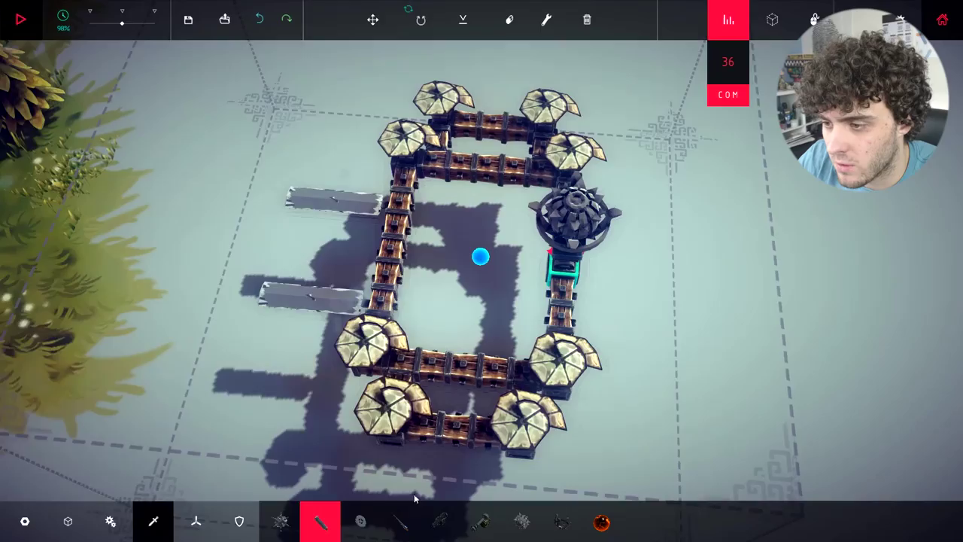
{"action": "key", "text": "space"}
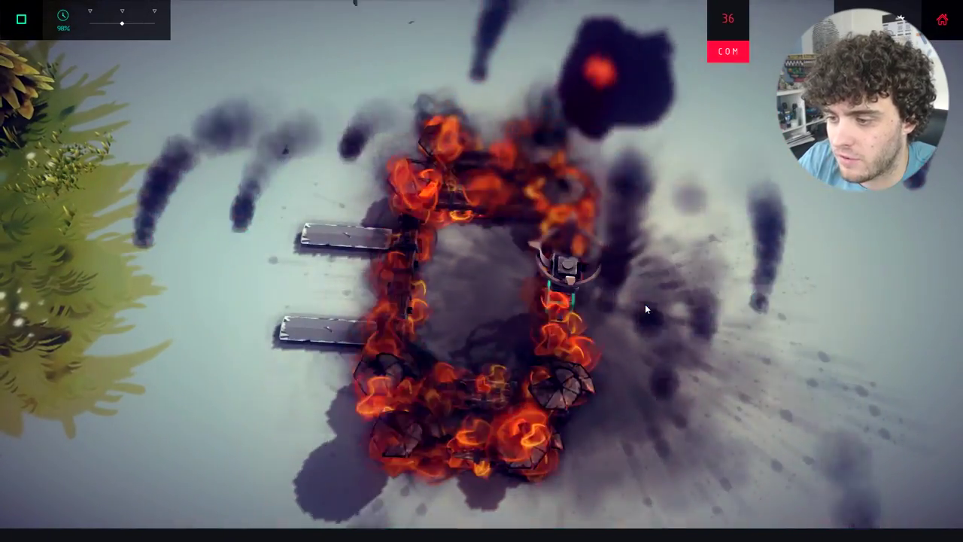
{"action": "key", "text": "space"}
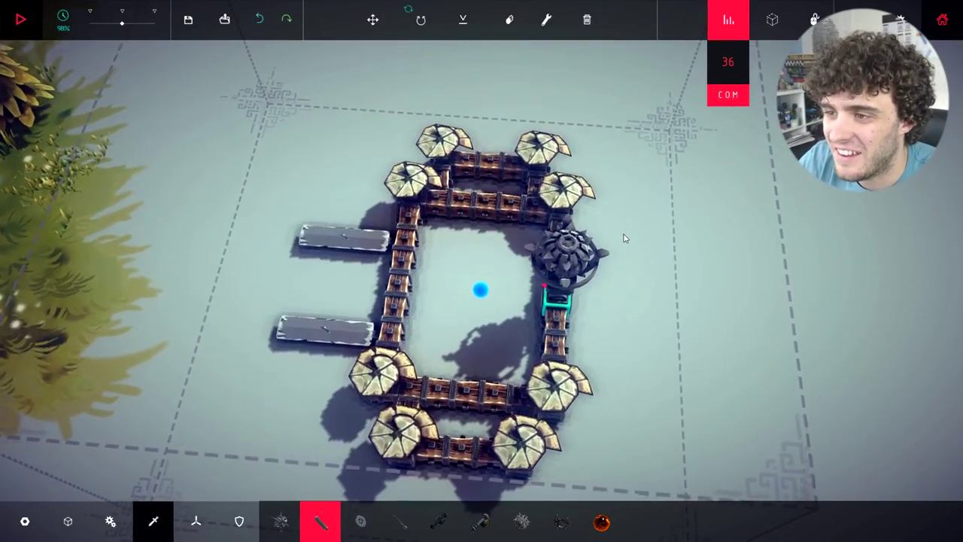
{"action": "key", "text": "space"}
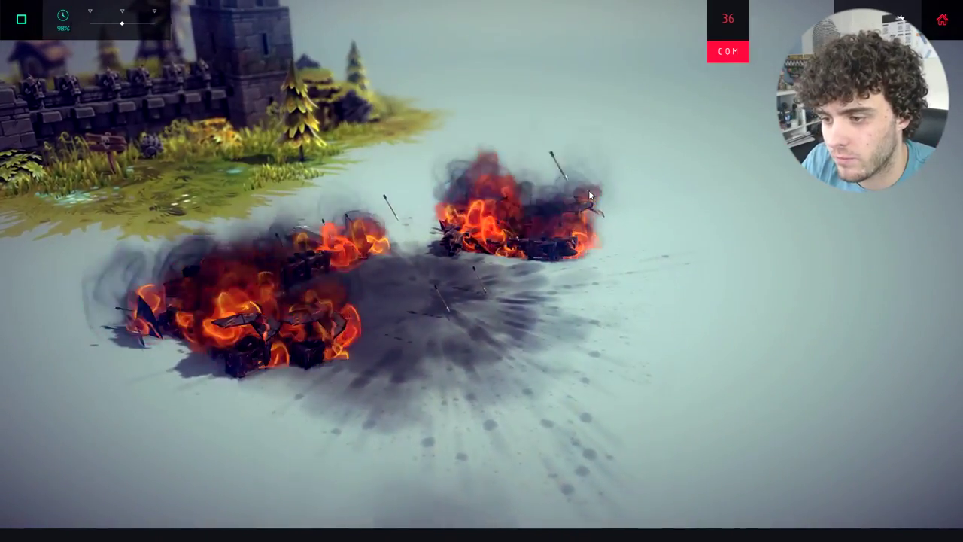
Run further test flights of the adjusted propeller machine, stopping between them.
{"action": "key", "text": "space"}
{"action": "key", "text": "space"}
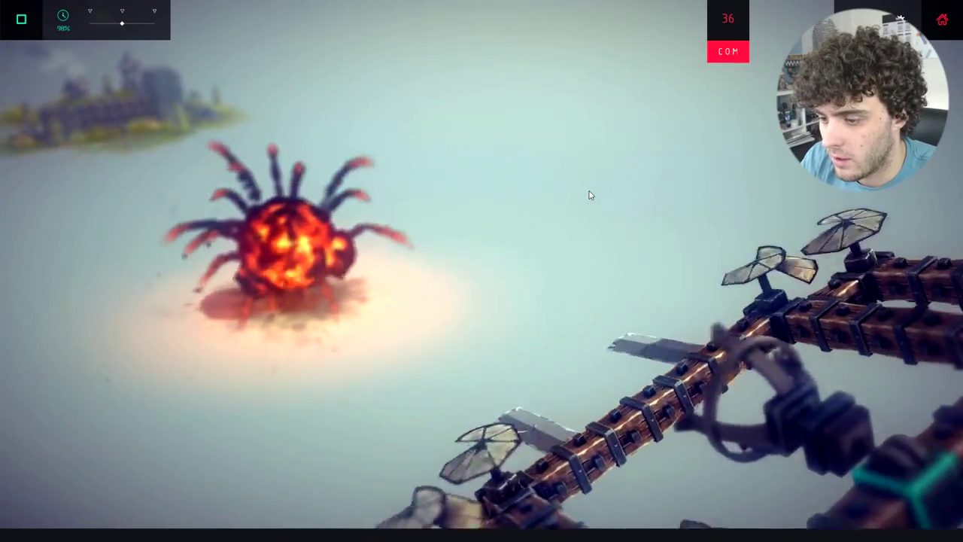
{"action": "key", "text": "space"}
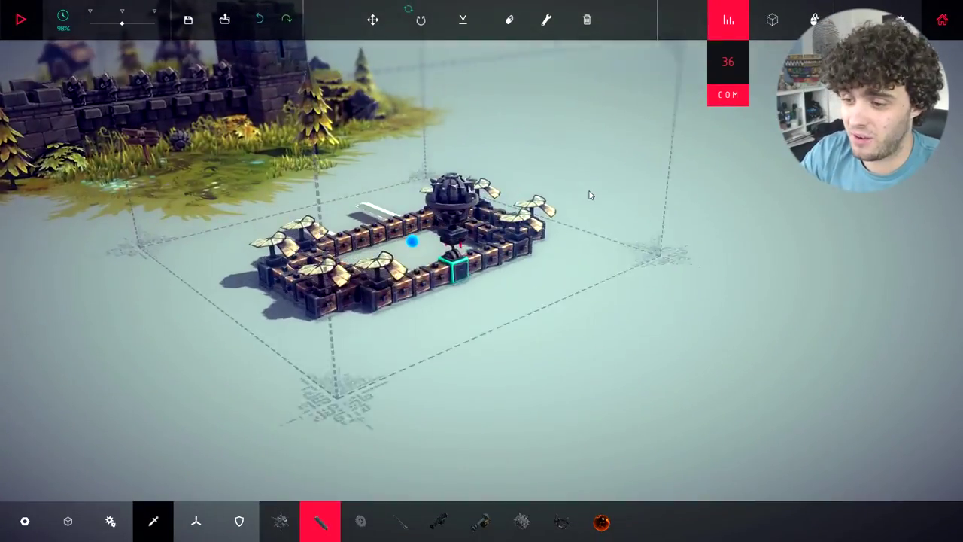
{"action": "scroll", "coordinate": [590, 194], "scroll_direction": "up", "scroll_amount": 3}
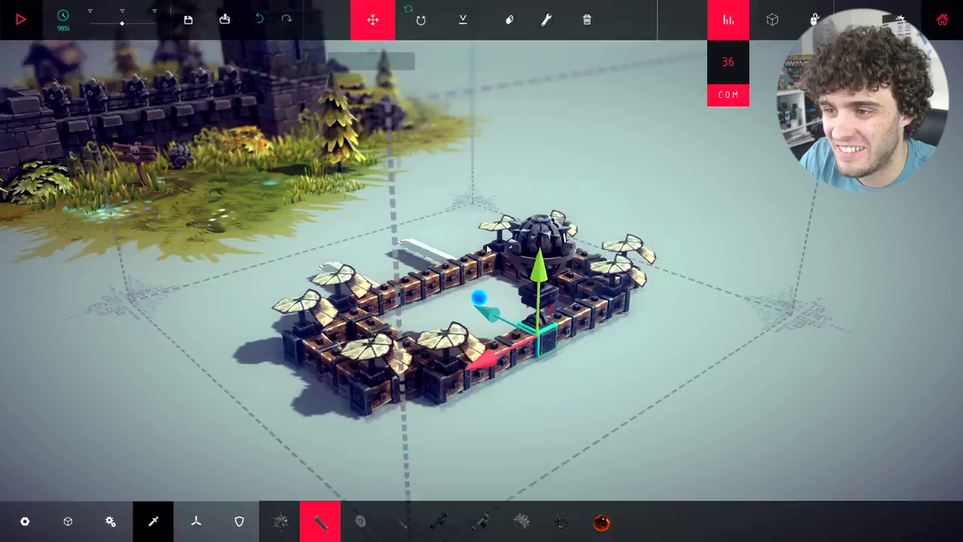
{"action": "key", "text": "space"}
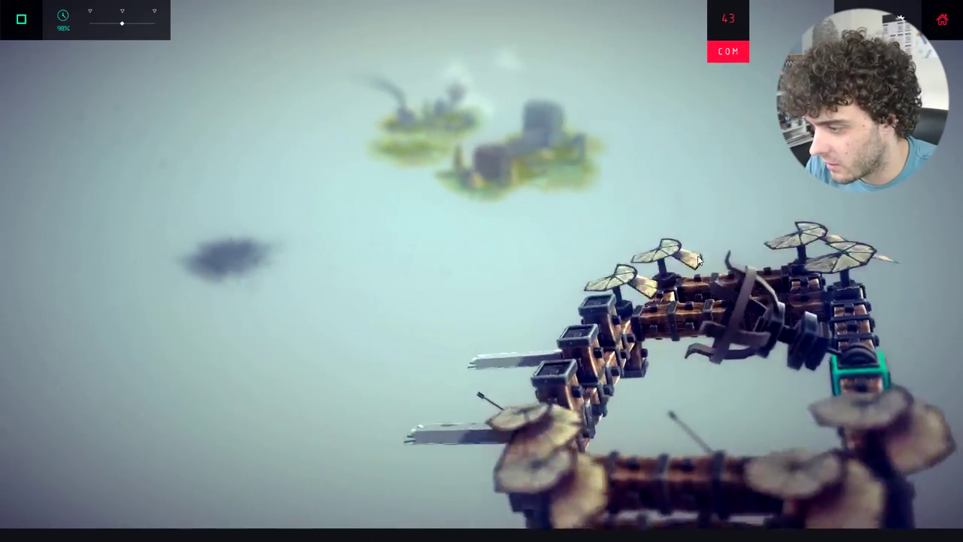
{"action": "key", "text": "space"}
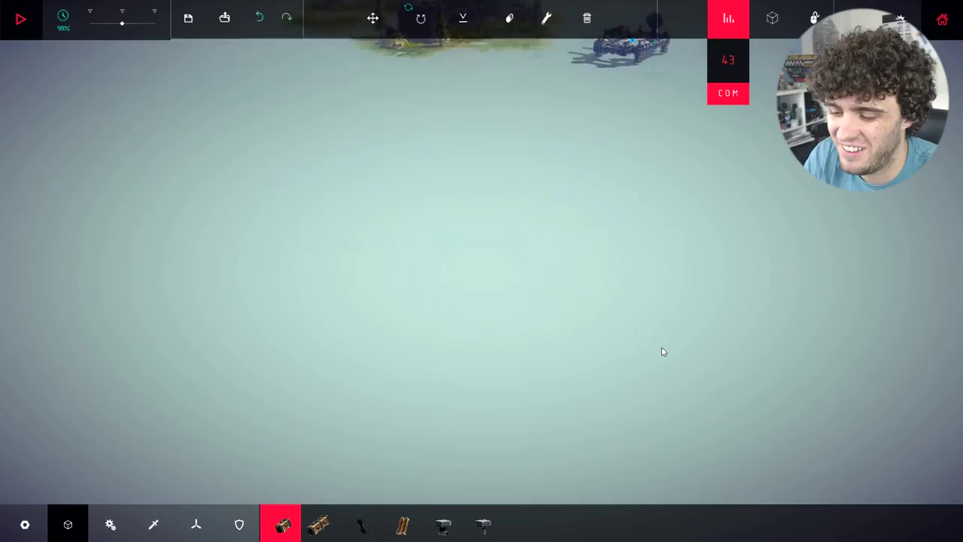
{"action": "key", "text": "space"}
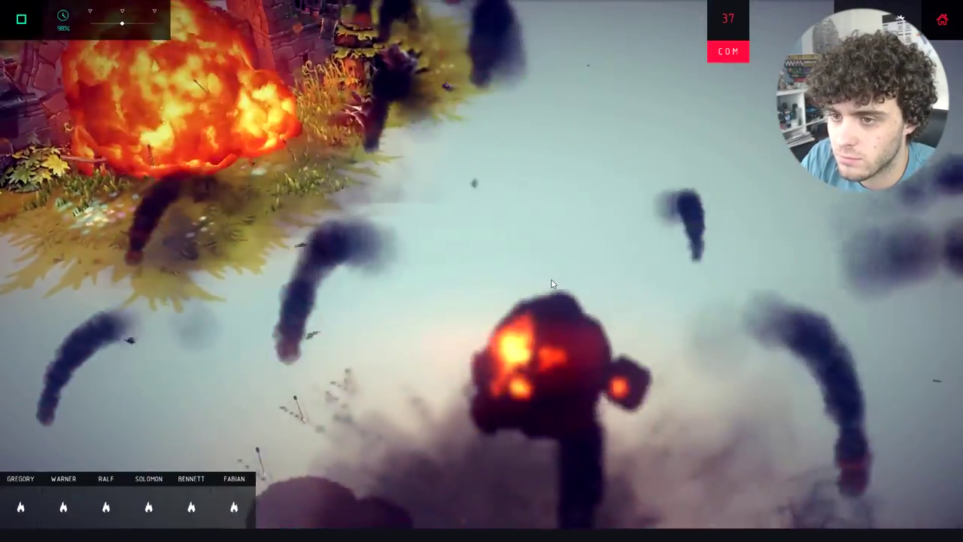
Stop the run and destroy the propeller machine, keeping only the starting block.
{"action": "key", "text": "space"}
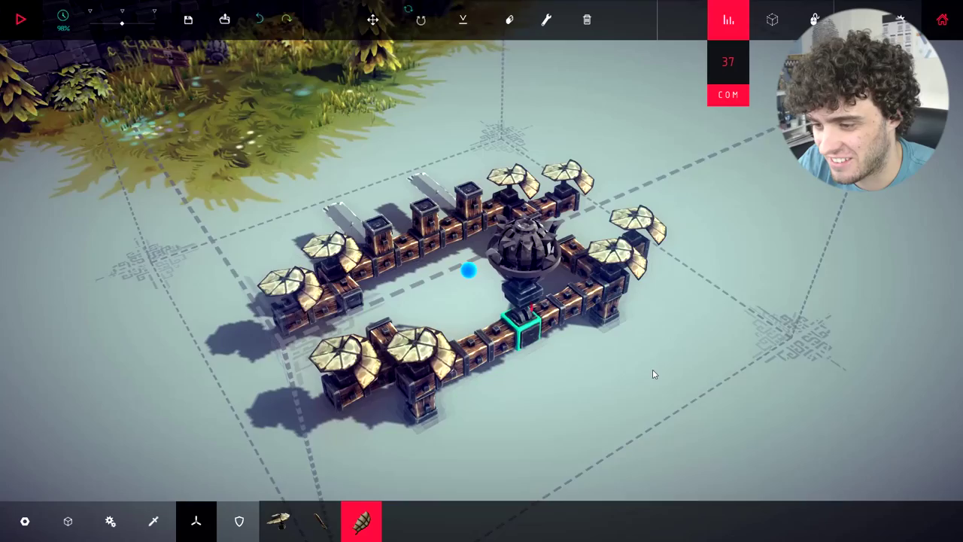
{"action": "mouse_move", "coordinate": [652, 374]}
{"action": "left_mouse_down"}
{"action": "mouse_move", "coordinate": [645, 368]}
{"action": "mouse_move", "coordinate": [707, 353]}
{"action": "left_mouse_up"}
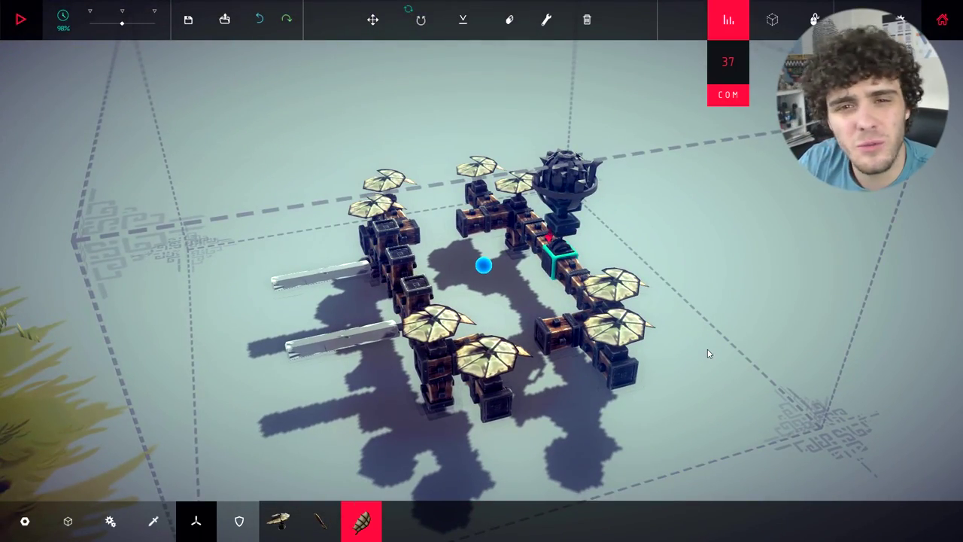
{"action": "left_click_drag", "start_coordinate": [707, 354], "coordinate": [419, 4]}
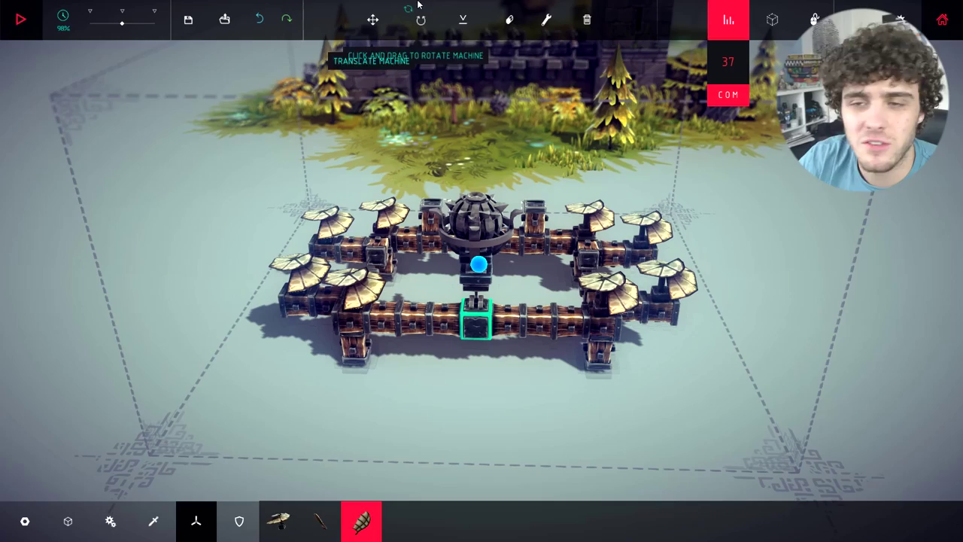
{"action": "left_click", "coordinate": [586, 72]}
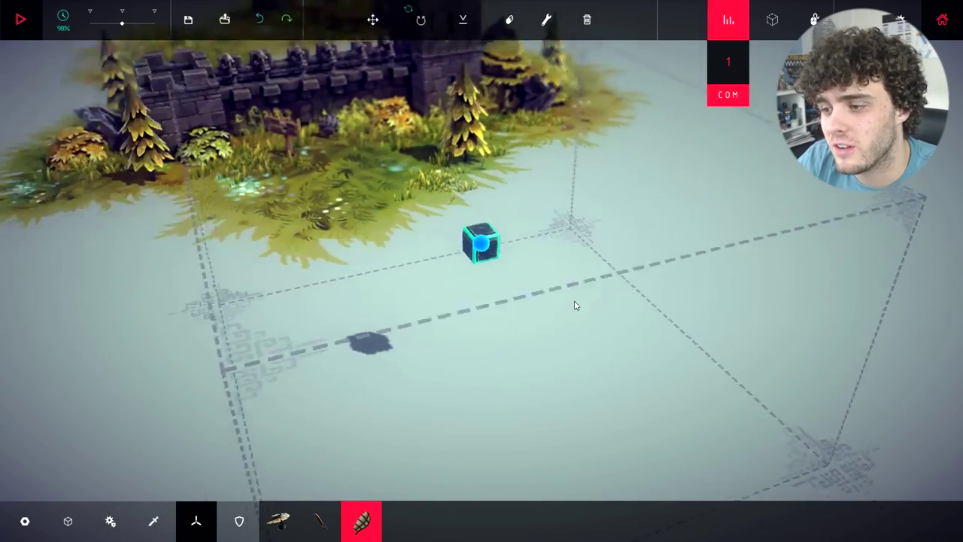
Test-run the lone starting block once, then stop and reset the castle.
{"action": "mouse_move", "coordinate": [529, 309]}
{"action": "left_mouse_down"}
{"action": "mouse_move", "coordinate": [452, 231]}
{"action": "mouse_move", "coordinate": [456, 256]}
{"action": "mouse_move", "coordinate": [427, 293]}
{"action": "left_mouse_up"}
{"action": "key", "text": "space"}
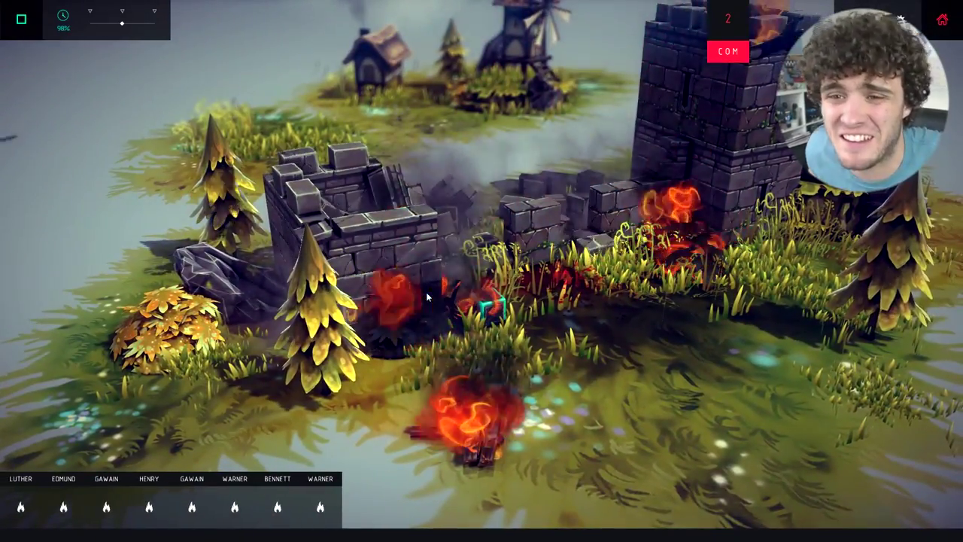
{"action": "key", "text": "space"}
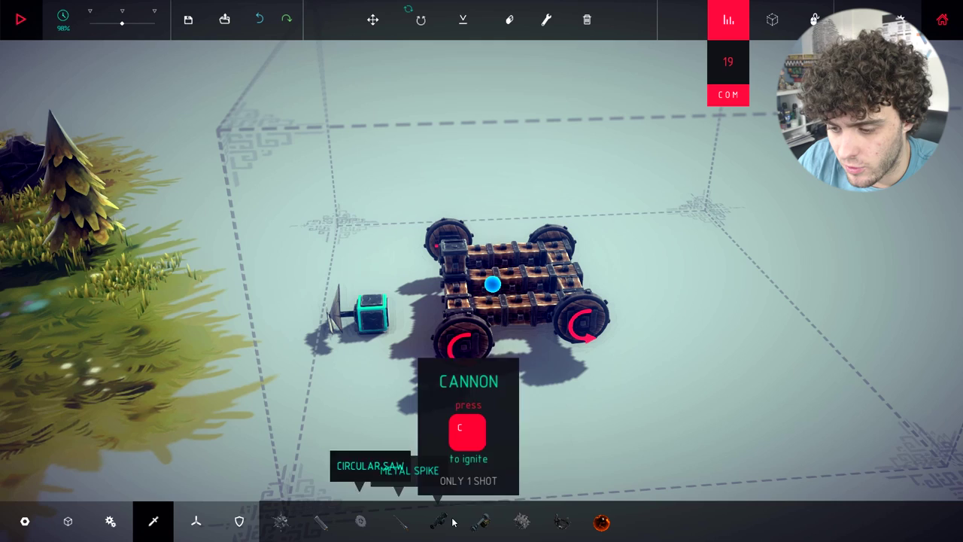
Build the cart up with wooden blocks and three cannons on tall columns, then start the run.
{"action": "left_click_drag", "start_coordinate": [568, 410], "coordinate": [517, 422]}
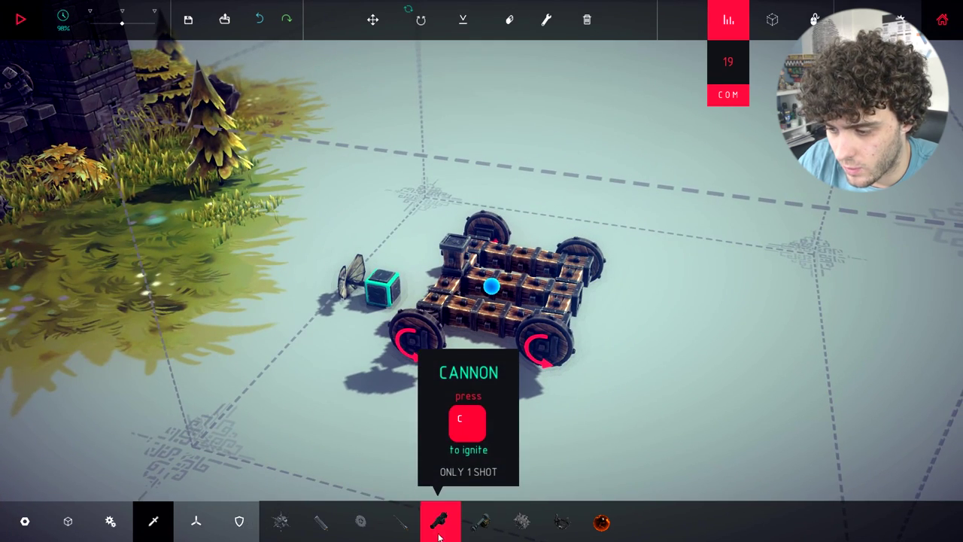
{"action": "mouse_move", "coordinate": [439, 534]}
{"action": "left_mouse_down"}
{"action": "mouse_move", "coordinate": [439, 397]}
{"action": "mouse_move", "coordinate": [361, 397]}
{"action": "left_mouse_up"}
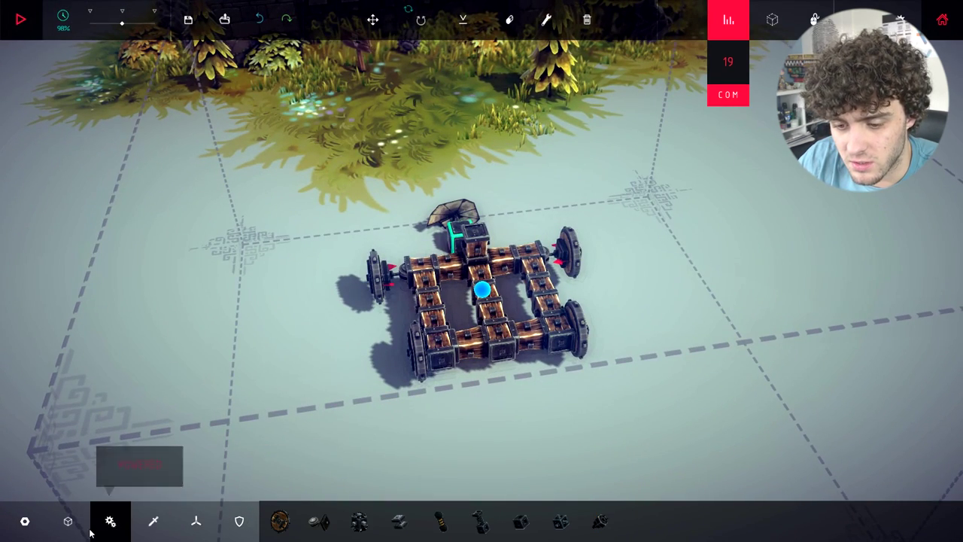
{"action": "left_click", "coordinate": [326, 524]}
{"action": "left_click_drag", "start_coordinate": [325, 525], "coordinate": [418, 280]}
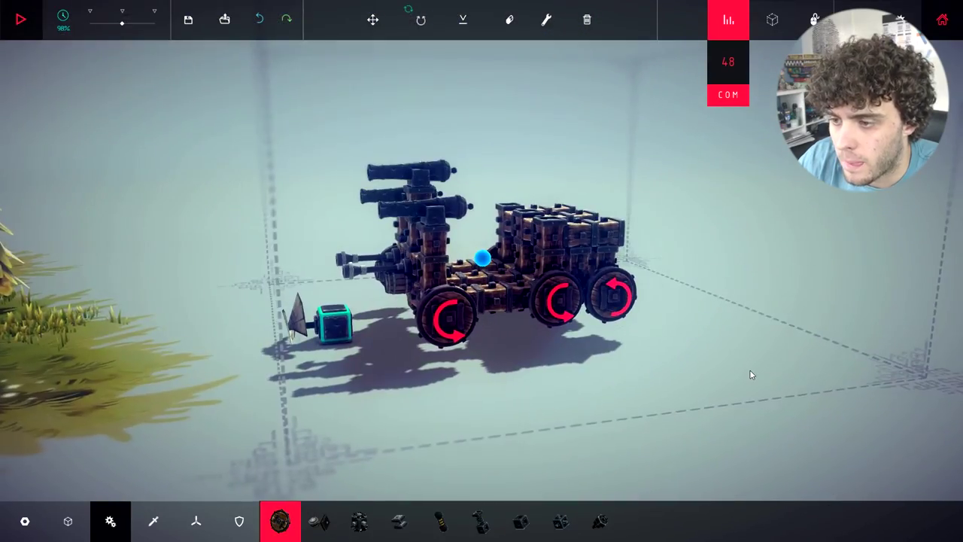
{"action": "left_click_drag", "start_coordinate": [744, 376], "coordinate": [747, 342]}
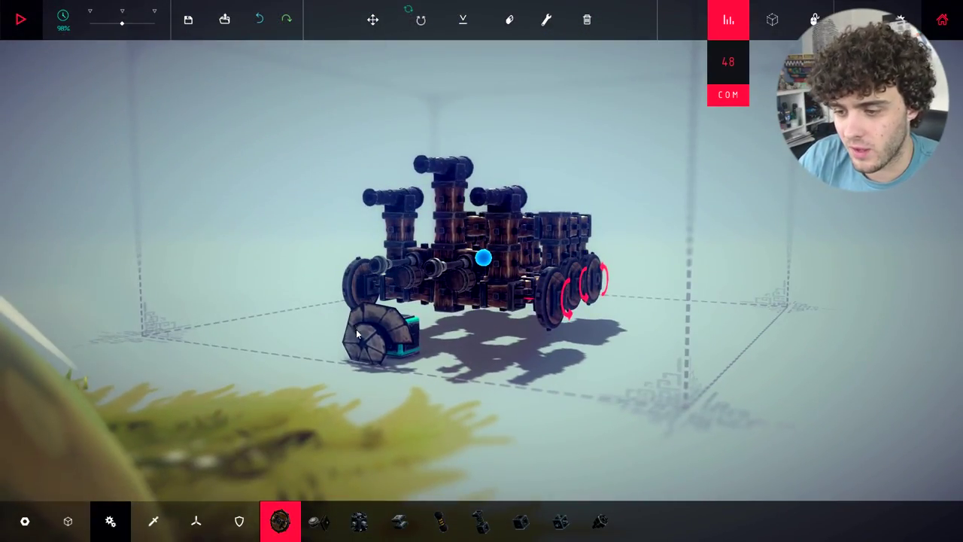
{"action": "mouse_move", "coordinate": [332, 365]}
{"action": "left_mouse_down"}
{"action": "mouse_move", "coordinate": [155, 361]}
{"action": "mouse_move", "coordinate": [241, 358]}
{"action": "mouse_move", "coordinate": [233, 370]}
{"action": "mouse_move", "coordinate": [174, 366]}
{"action": "mouse_move", "coordinate": [73, 342]}
{"action": "mouse_move", "coordinate": [144, 369]}
{"action": "mouse_move", "coordinate": [230, 368]}
{"action": "left_mouse_up"}
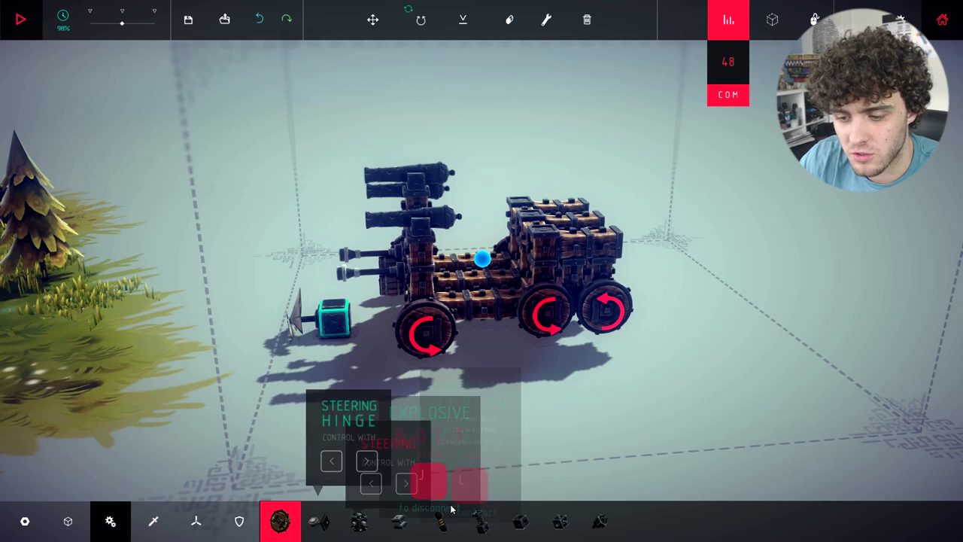
{"action": "left_click", "coordinate": [154, 523]}
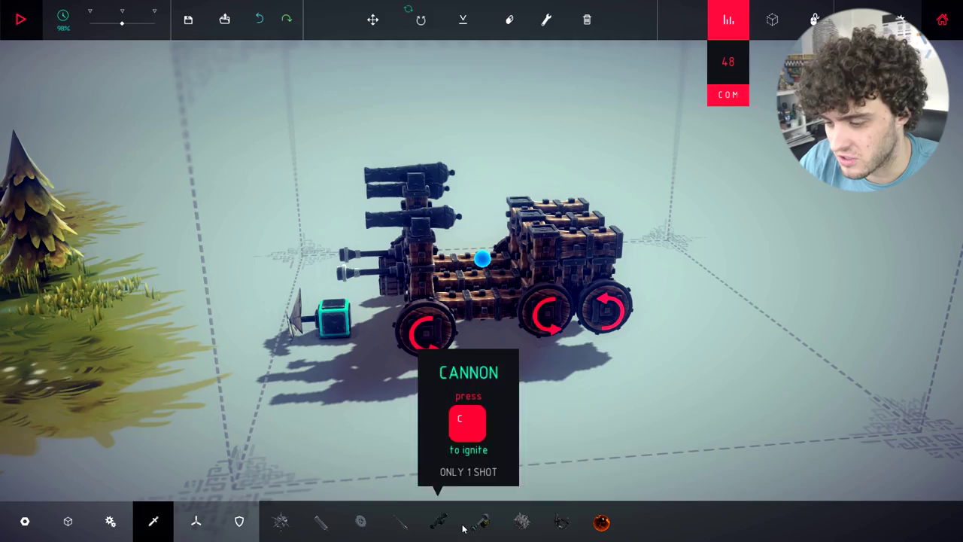
{"action": "key", "text": "space"}
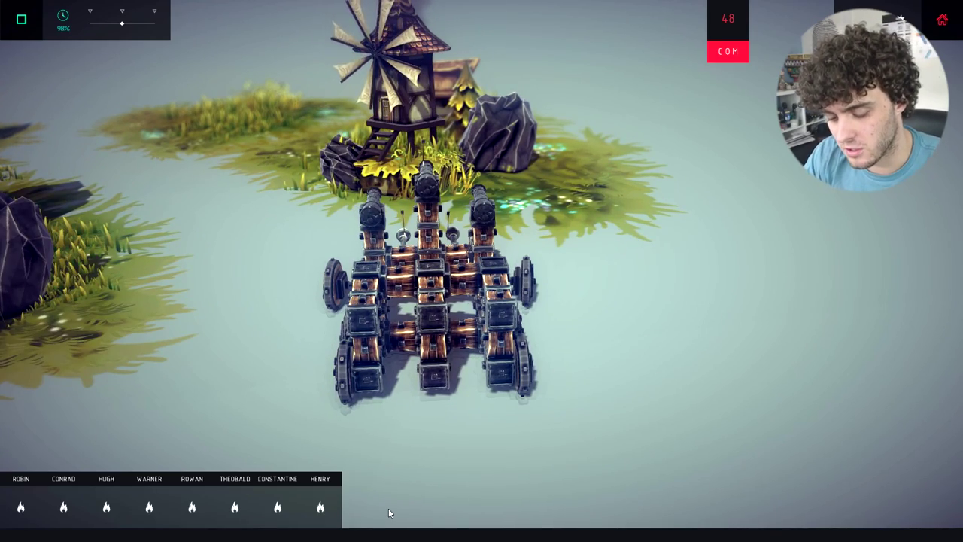
Fire the cart's cannons with C to blast the windmill.
{"action": "key", "text": "c"}
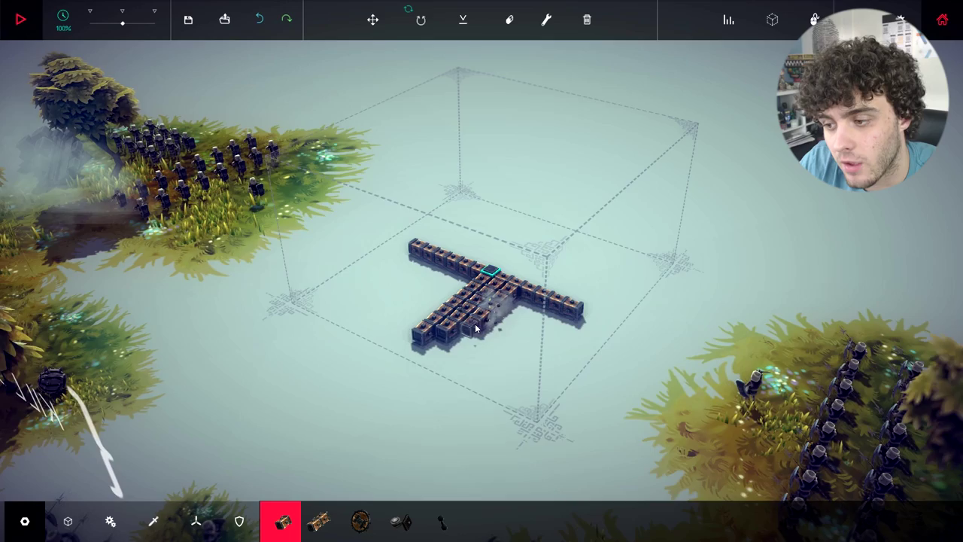
Add a block to the T frame, set the machine on the ground, and start the battle.
{"action": "left_click", "coordinate": [505, 318]}
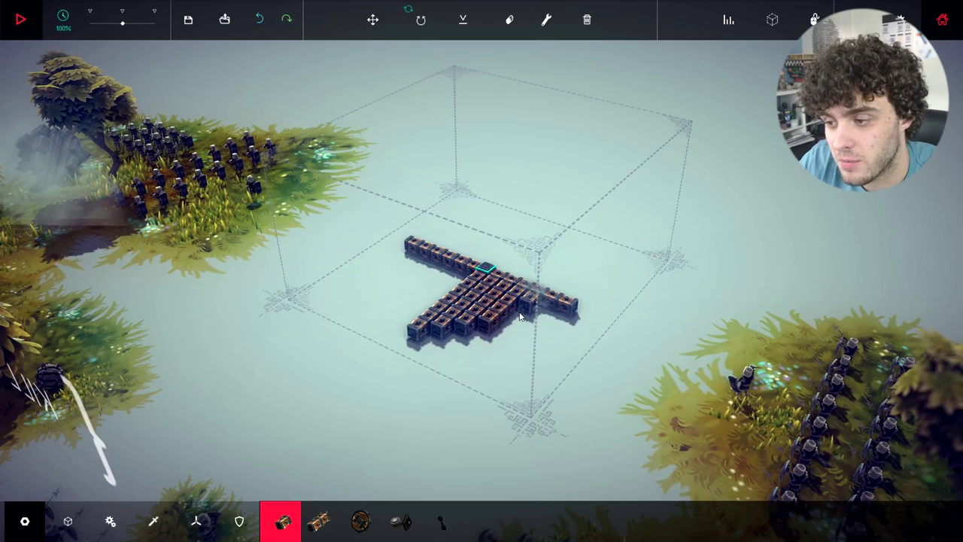
{"action": "left_click_drag", "start_coordinate": [541, 308], "coordinate": [506, 312]}
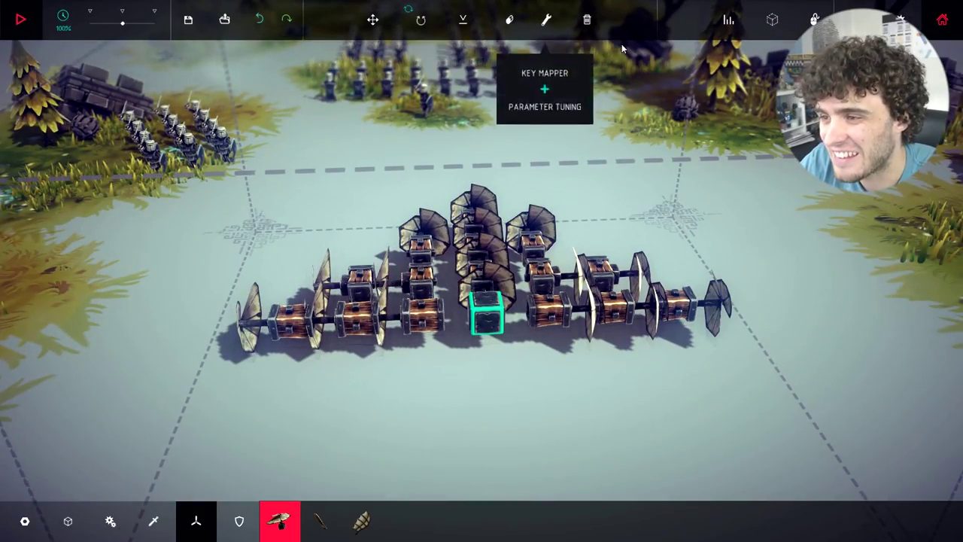
{"action": "left_click", "coordinate": [463, 20]}
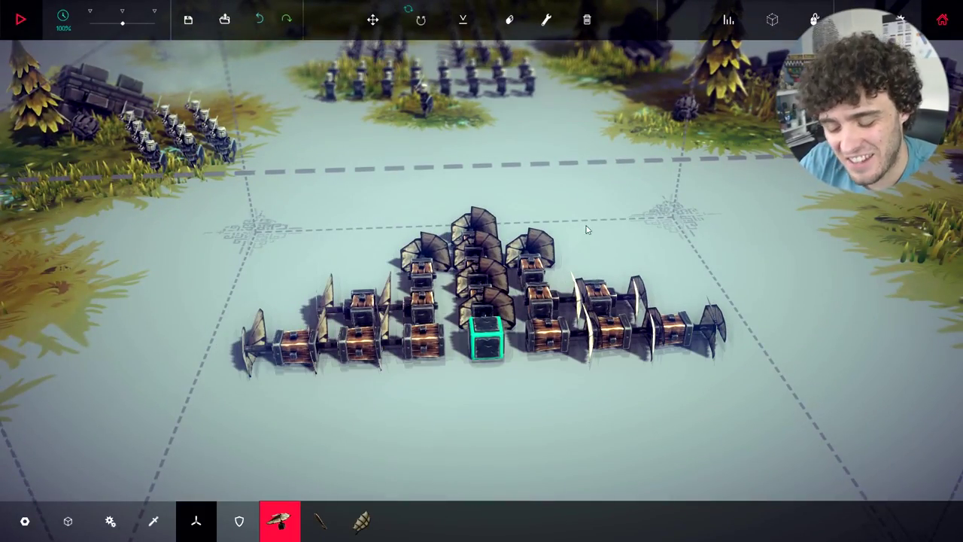
{"action": "scroll", "coordinate": [588, 230], "scroll_direction": "down", "scroll_amount": 10}
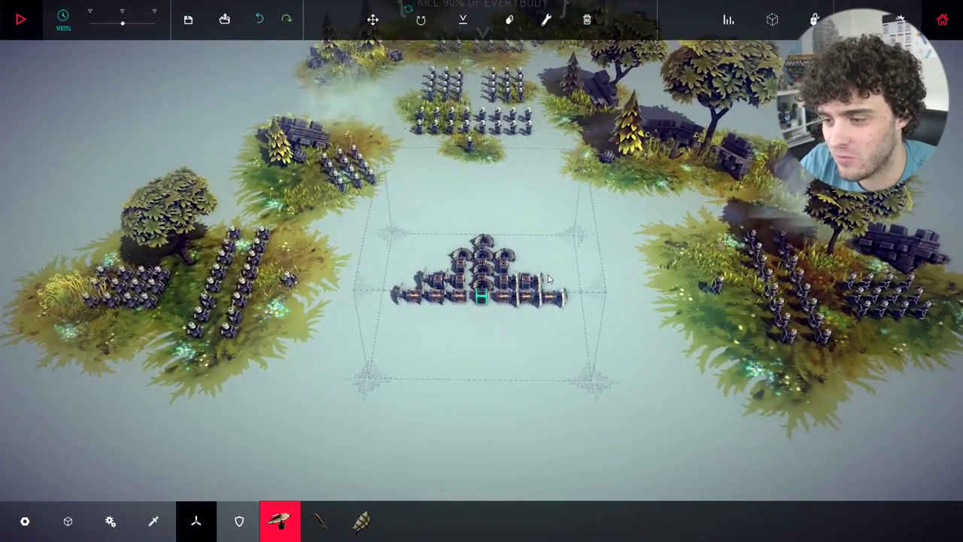
{"action": "key", "text": "space"}
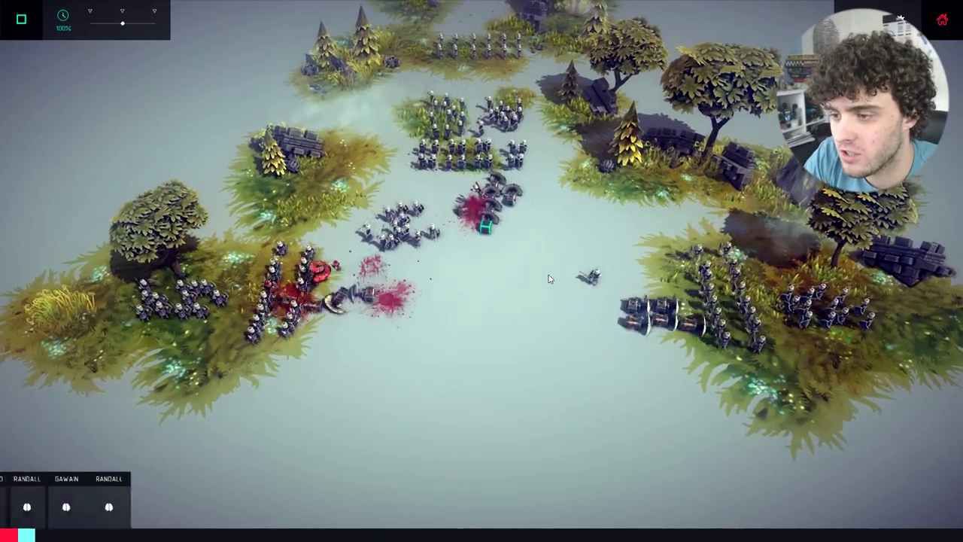
{"action": "scroll", "coordinate": [548, 280], "scroll_direction": "up", "scroll_amount": 3}
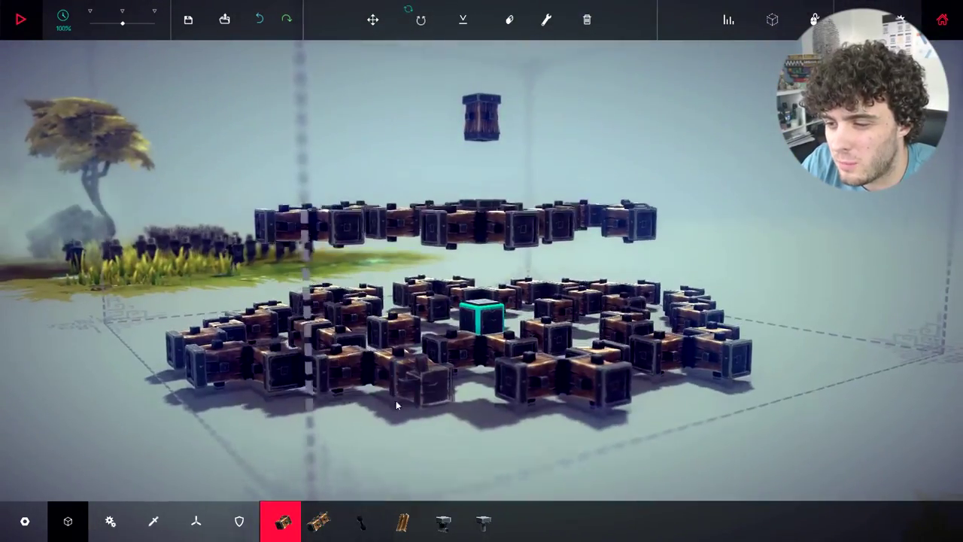
Test-run the ring frame, attach propeller blades, and run the bladed swarm against the soldiers.
{"action": "key", "text": "space"}
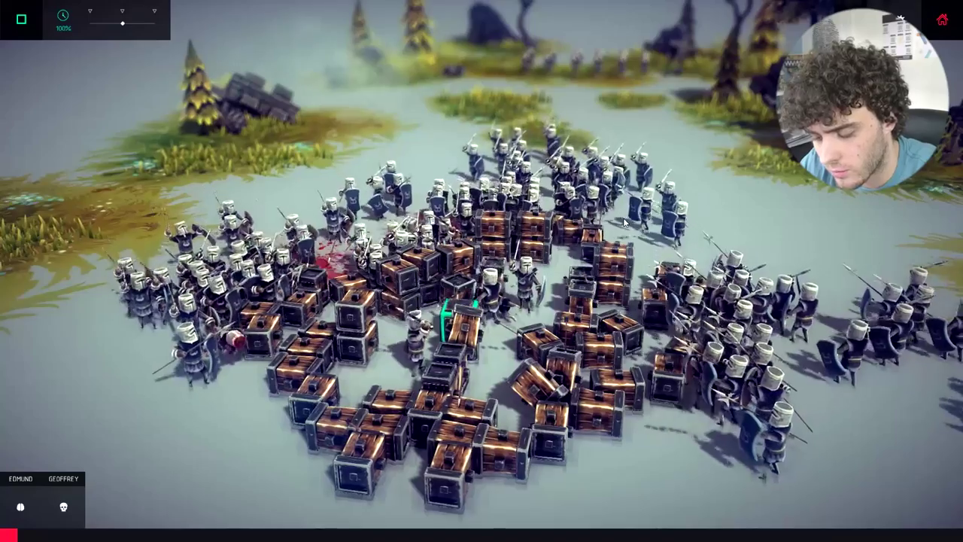
{"action": "key", "text": "space"}
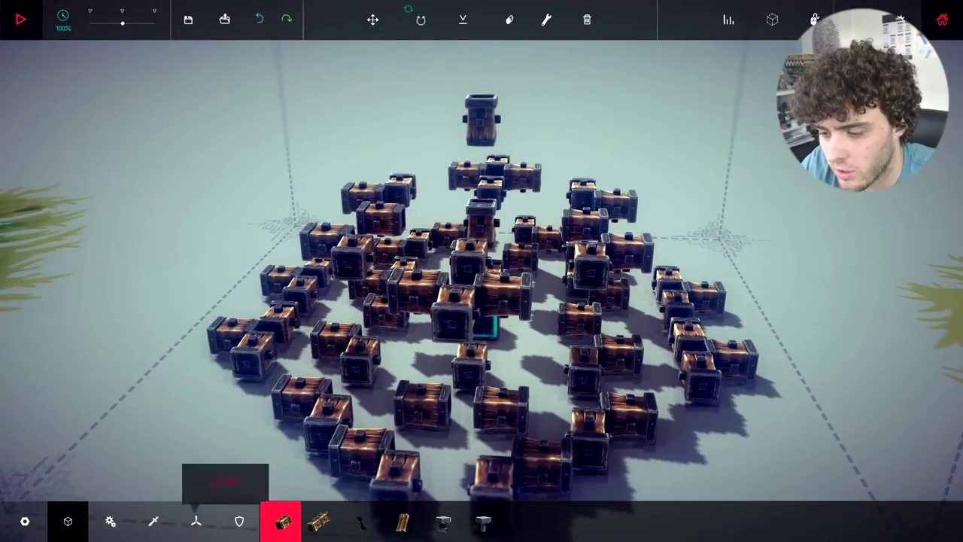
{"action": "left_click", "coordinate": [279, 521]}
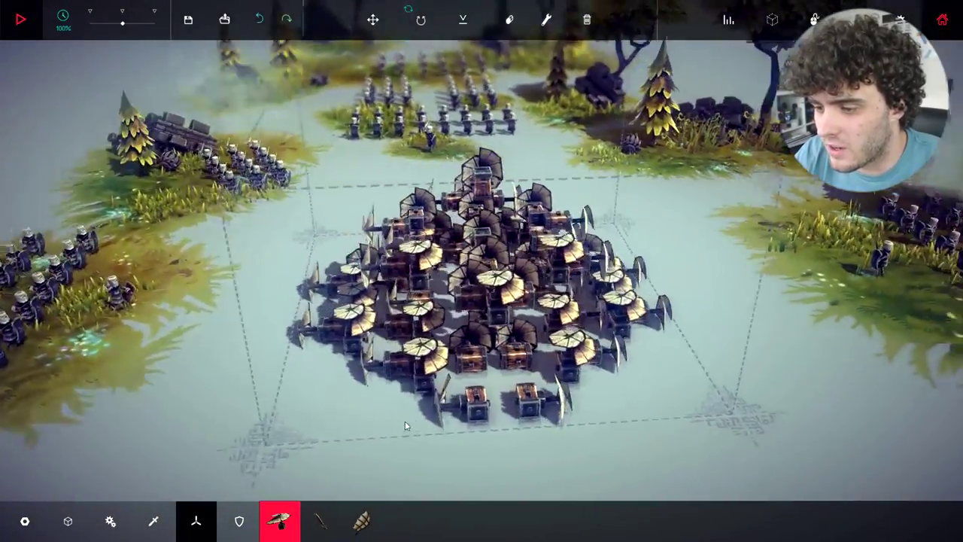
{"action": "key", "text": "space"}
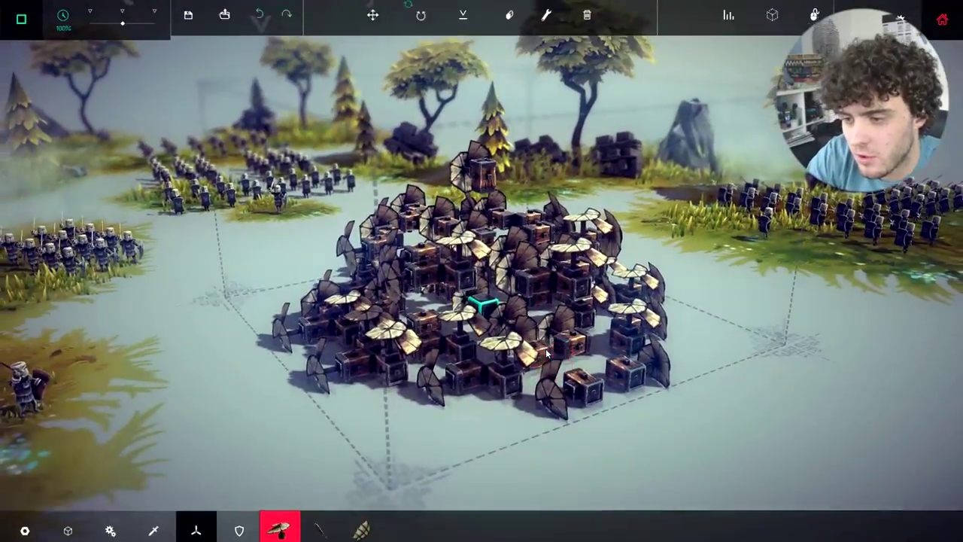
{"action": "key", "text": "space"}
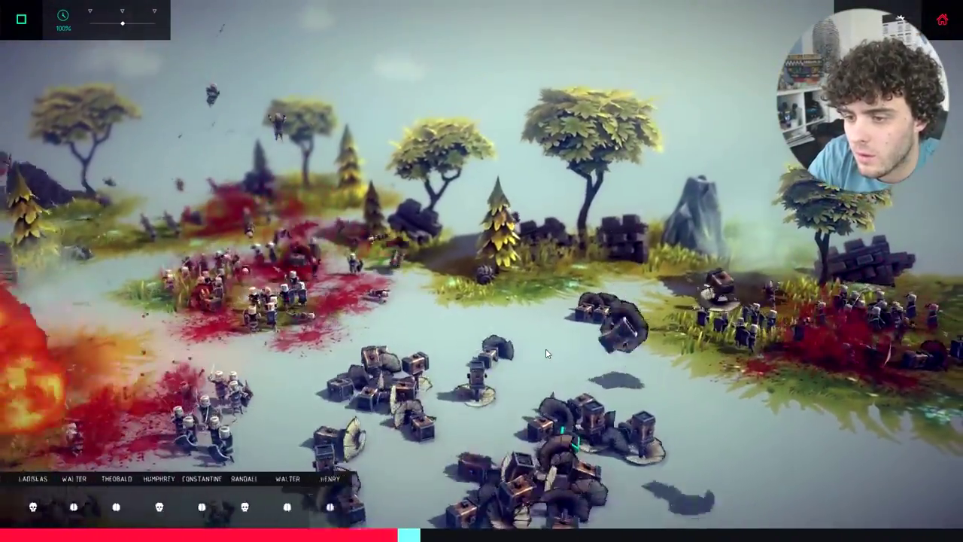
Stop the simulation to reset the battlefield.
{"action": "key", "text": "space"}
{"action": "key", "text": "space"}
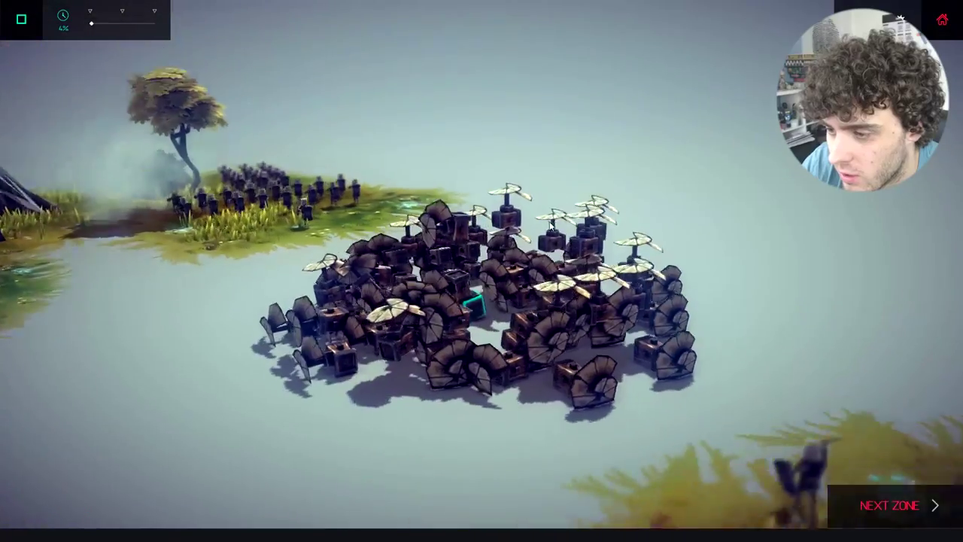
Orbit and fly the camera around the battlefield toward the central towers to watch the swarm.
{"action": "mouse_move", "coordinate": [567, 228]}
{"action": "left_mouse_down"}
{"action": "mouse_move", "coordinate": [594, 238]}
{"action": "mouse_move", "coordinate": [423, 251]}
{"action": "mouse_move", "coordinate": [421, 225]}
{"action": "left_mouse_up"}
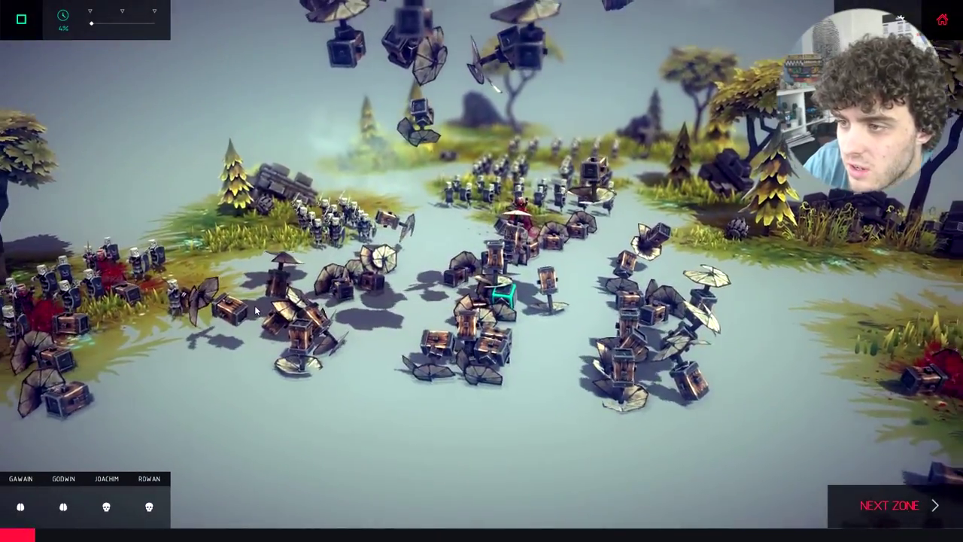
{"action": "scroll", "coordinate": [256, 310], "scroll_direction": "down", "scroll_amount": 10}
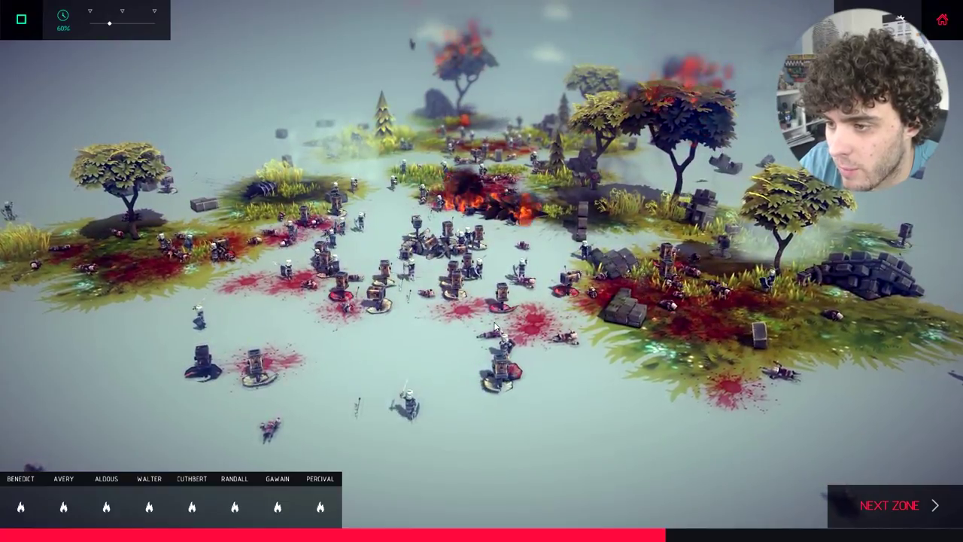
{"action": "scroll", "coordinate": [452, 316], "scroll_direction": "up", "scroll_amount": 10}
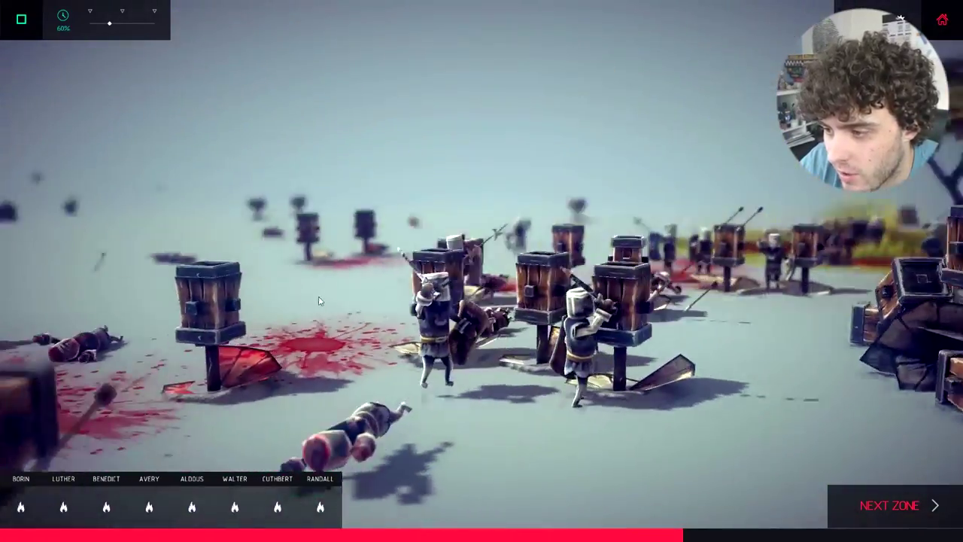
{"action": "key", "text": "w"}
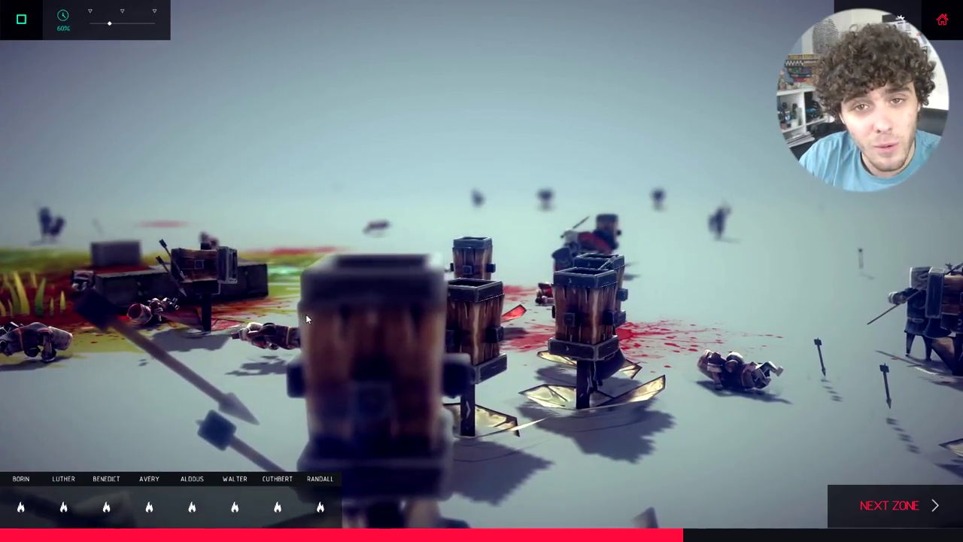
{"action": "key", "text": "s"}
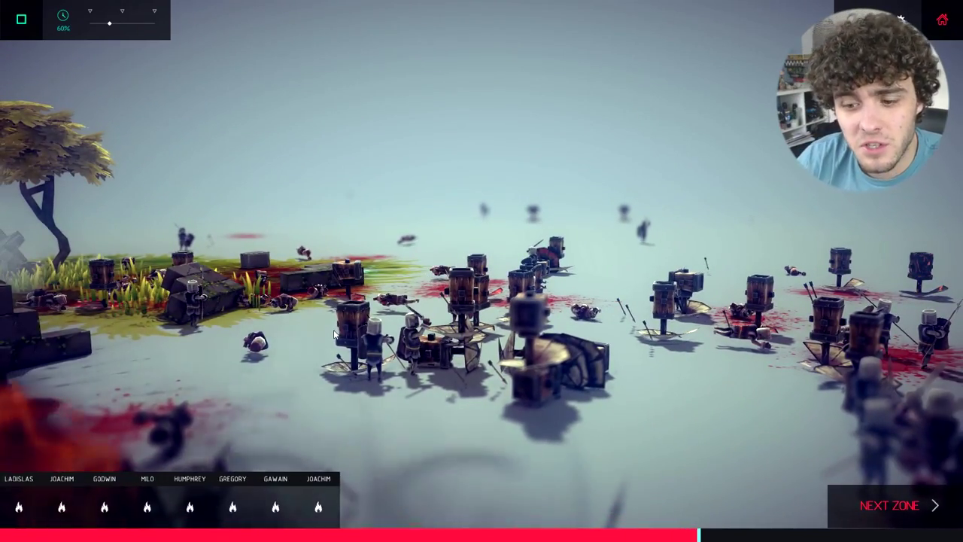
{"action": "scroll", "coordinate": [338, 331], "scroll_direction": "down", "scroll_amount": 5}
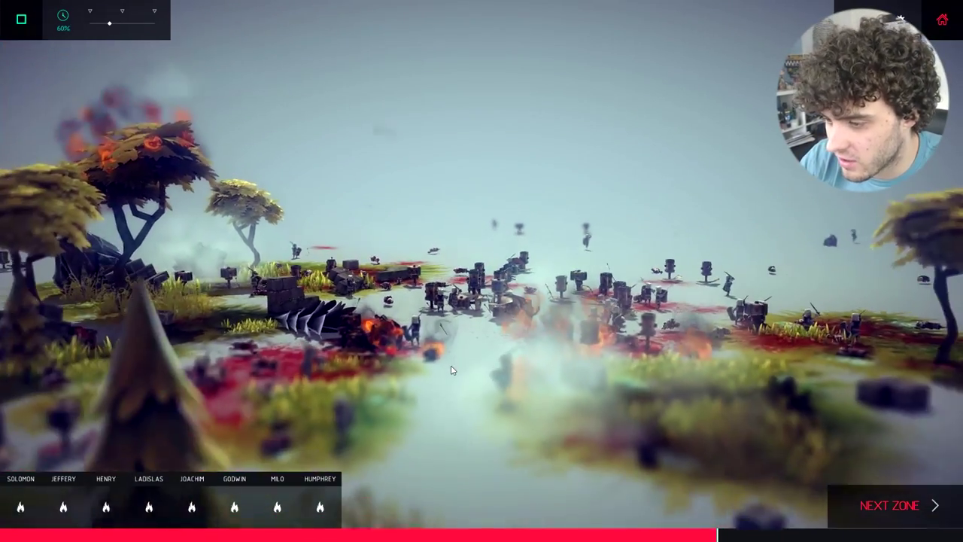
{"action": "key", "text": "w"}
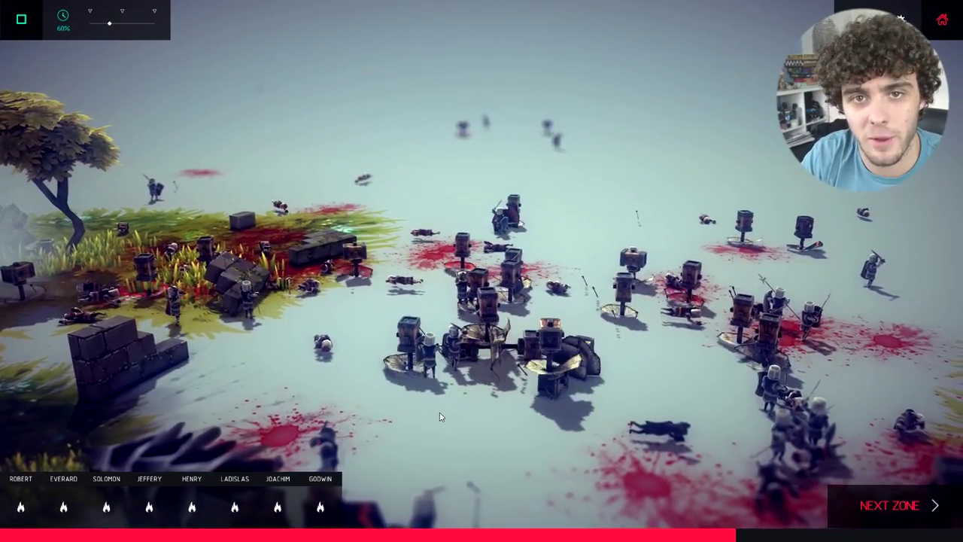
{"action": "key", "text": "d"}
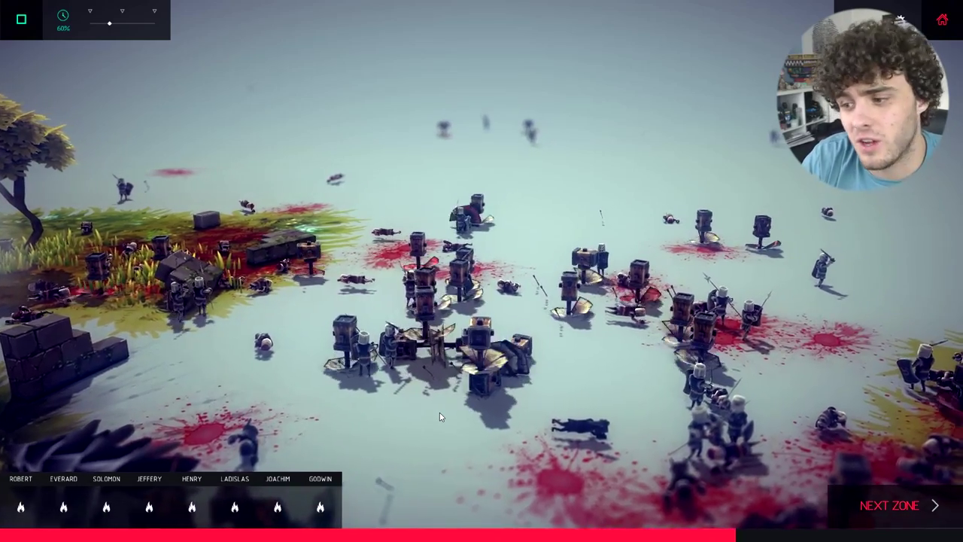